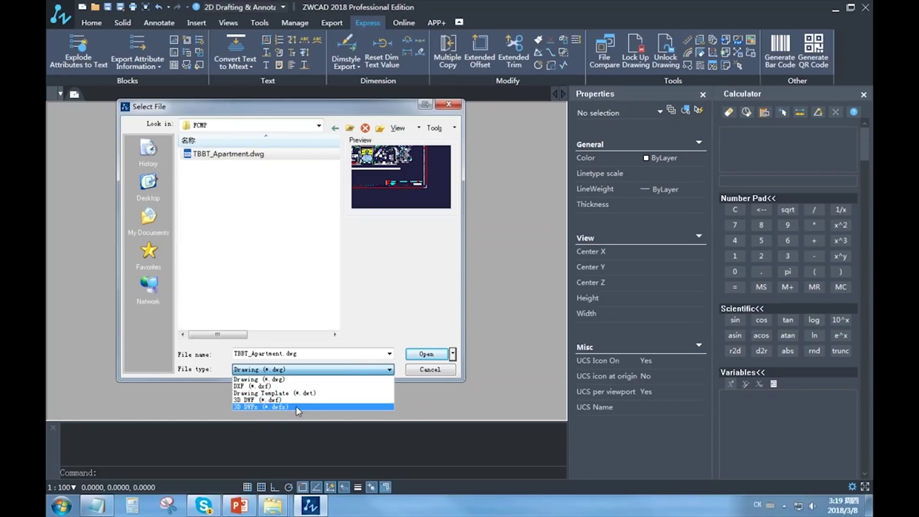
Open TBBT_Apartment.dwg as a Drawing (*.dwg) file, maximize its drawing window and frame the whole apartment plan.
{"action": "left_click", "coordinate": [323, 358]}
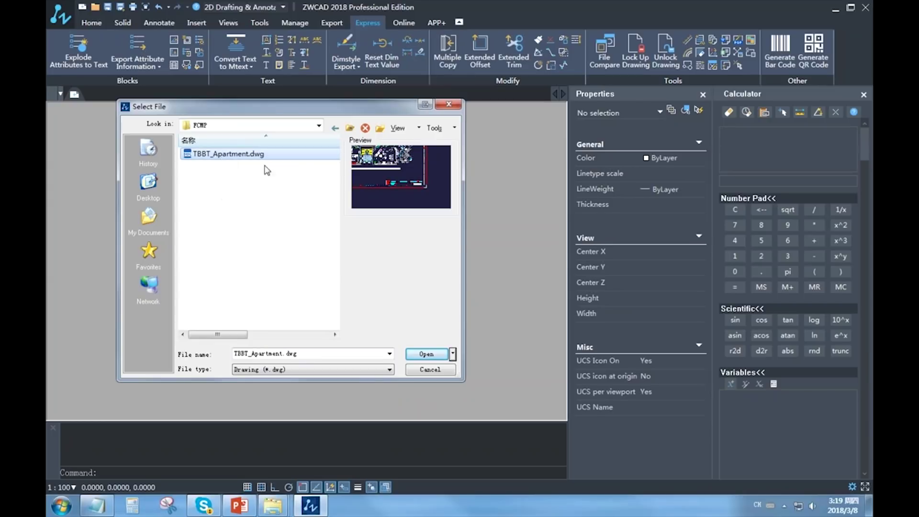
{"action": "left_click", "coordinate": [427, 355]}
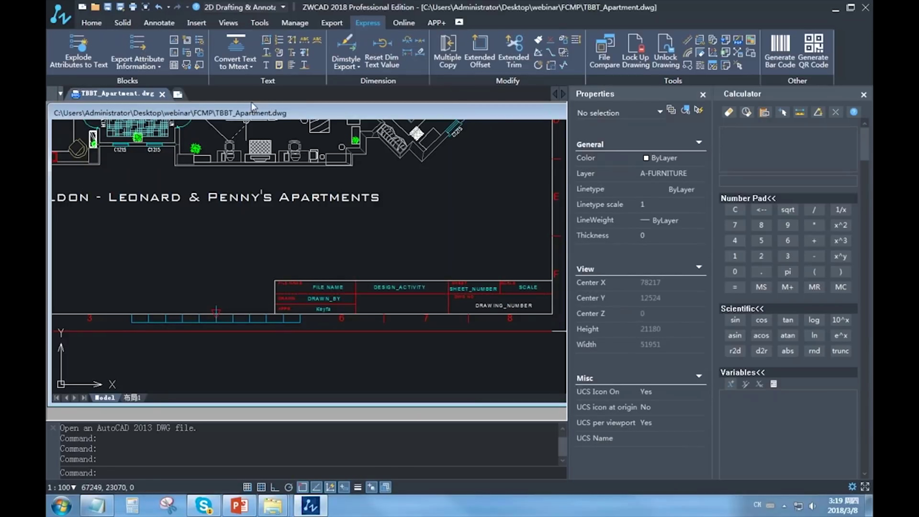
{"action": "double_click", "coordinate": [253, 111]}
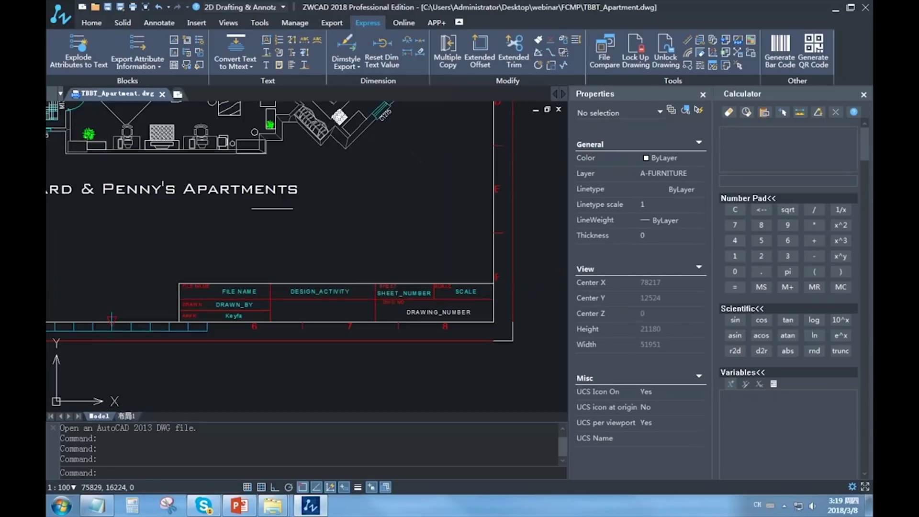
{"action": "scroll", "coordinate": [71, 165], "scroll_direction": "down", "scroll_amount": 1}
{"action": "scroll", "coordinate": [71, 165], "scroll_direction": "down", "scroll_amount": 2}
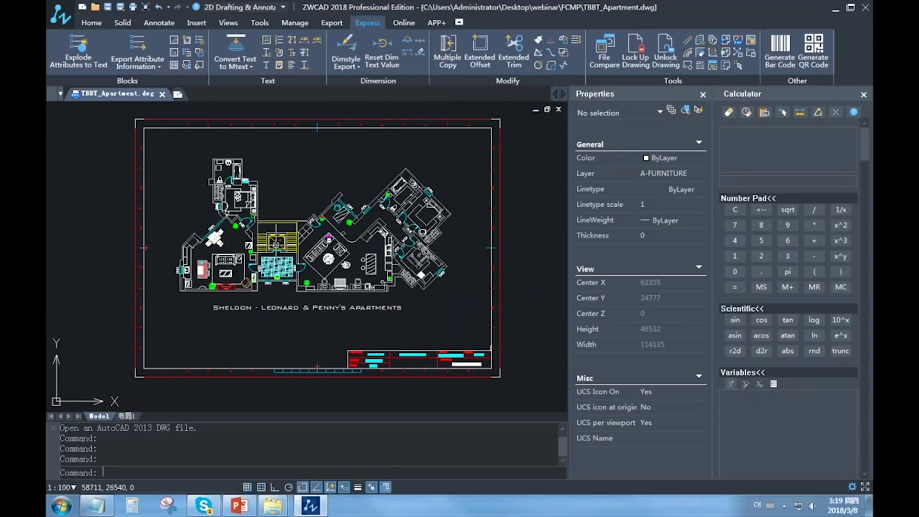
{"action": "scroll", "coordinate": [268, 162], "scroll_direction": "up", "scroll_amount": 1}
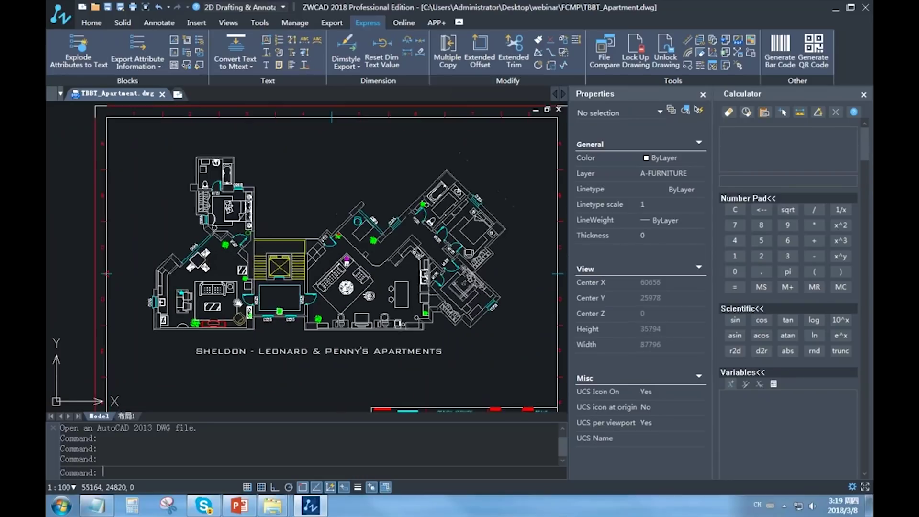
{"action": "middle_click_drag", "start_coordinate": [306, 239], "coordinate": [295, 267]}
Switch the workspace to ZWCAD Classic.
{"action": "left_click", "coordinate": [91, 22]}
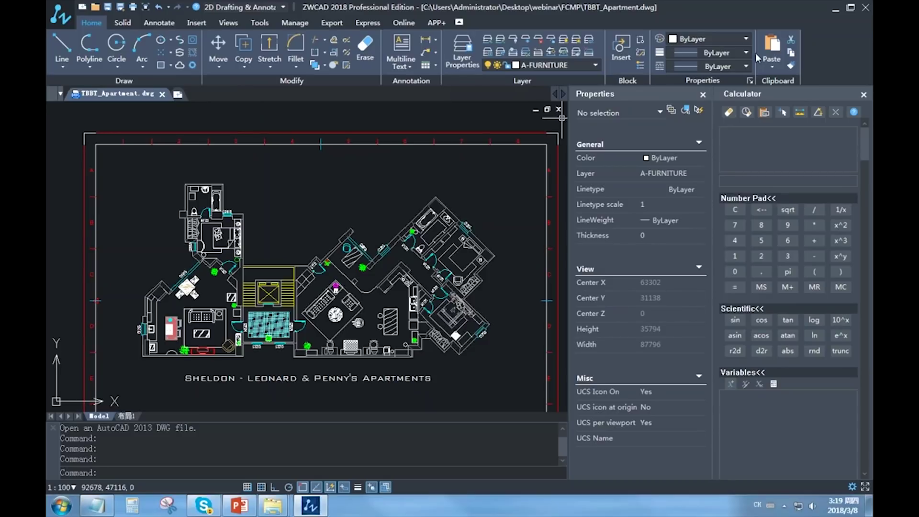
{"action": "left_click", "coordinate": [852, 486]}
{"action": "left_click", "coordinate": [814, 448]}
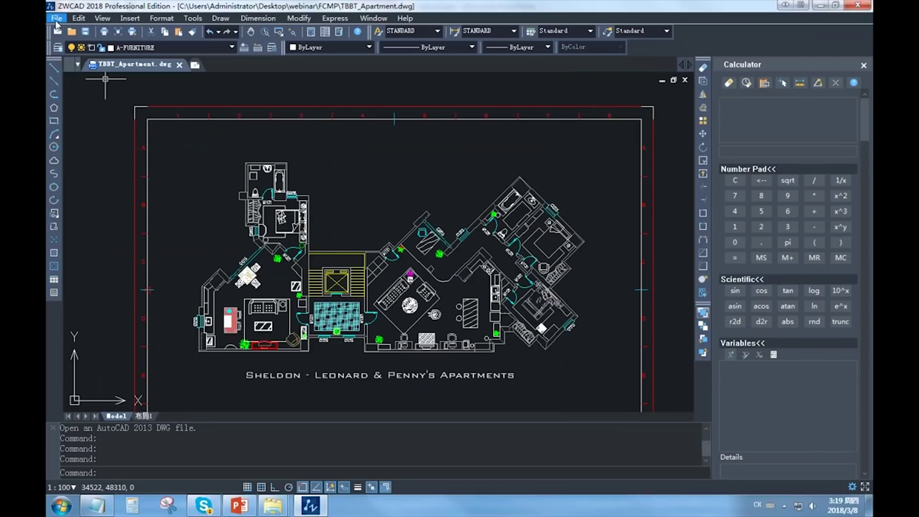
Examine the commands in the classic menus from File through Window, then close them.
{"action": "left_click", "coordinate": [56, 19]}
{"action": "mouse_move", "coordinate": [75, 22]}
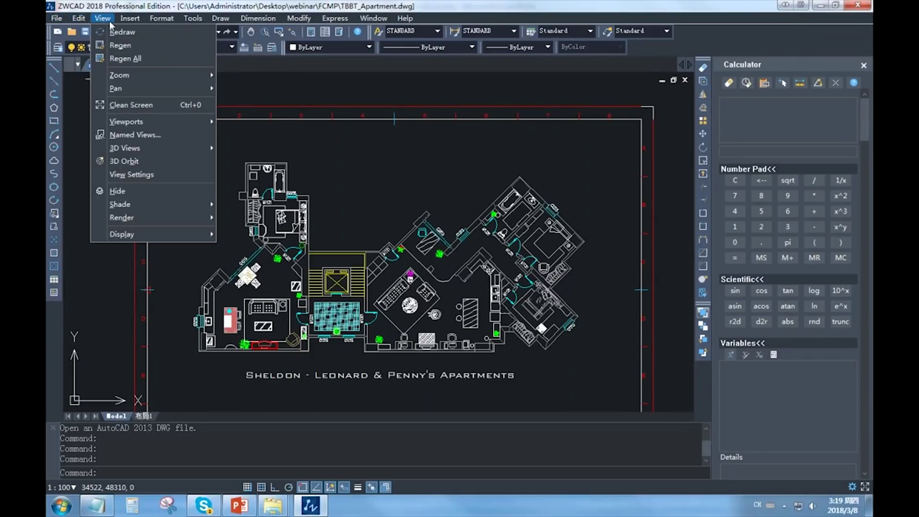
{"action": "mouse_move", "coordinate": [154, 23]}
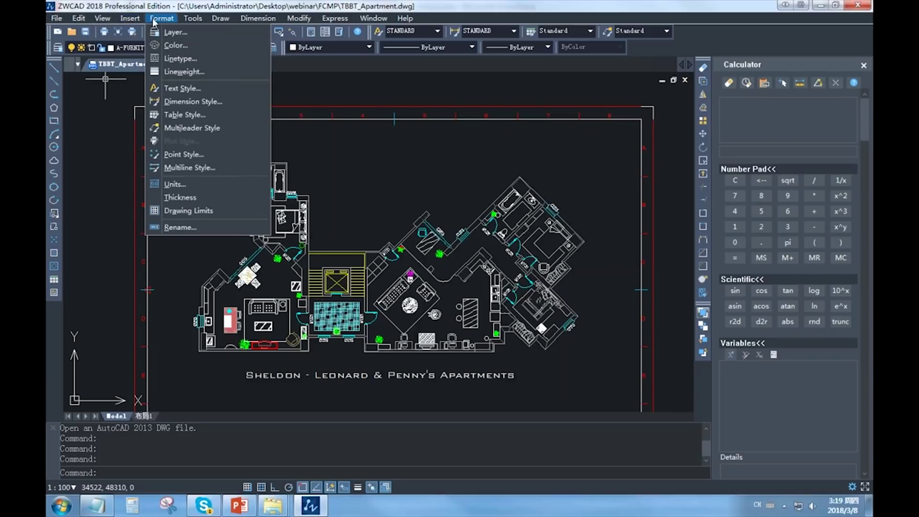
{"action": "mouse_move", "coordinate": [187, 23]}
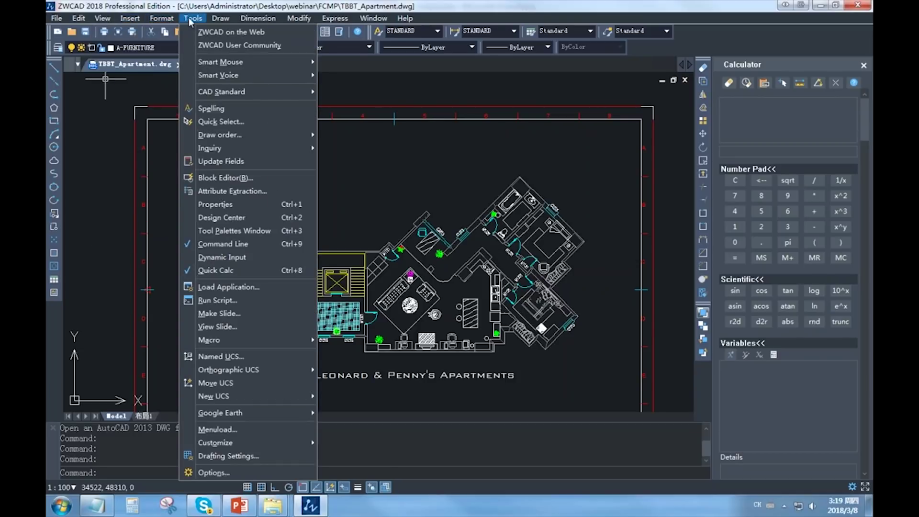
{"action": "mouse_move", "coordinate": [215, 21]}
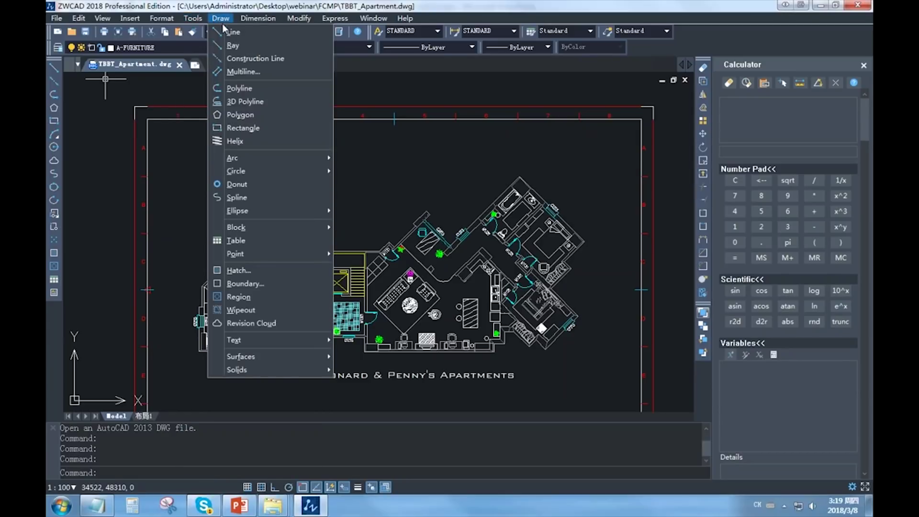
{"action": "mouse_move", "coordinate": [260, 22]}
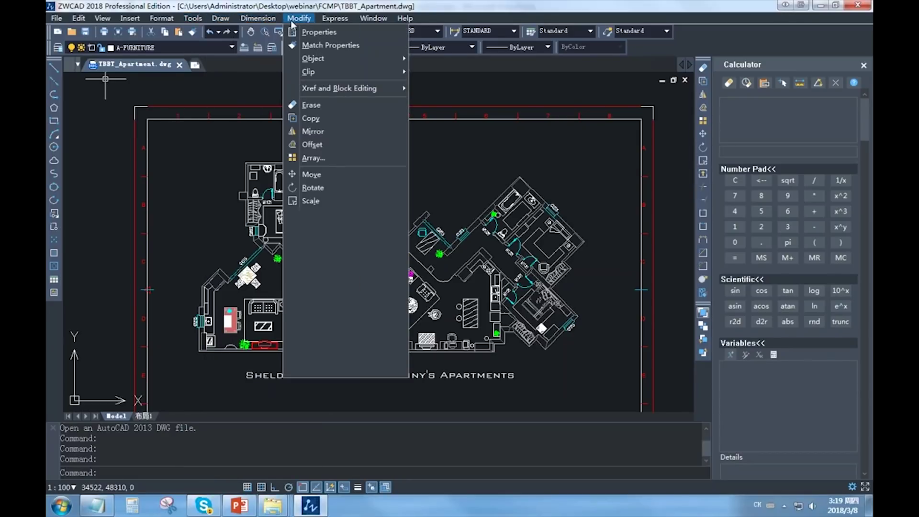
{"action": "mouse_move", "coordinate": [324, 23]}
{"action": "mouse_move", "coordinate": [373, 19]}
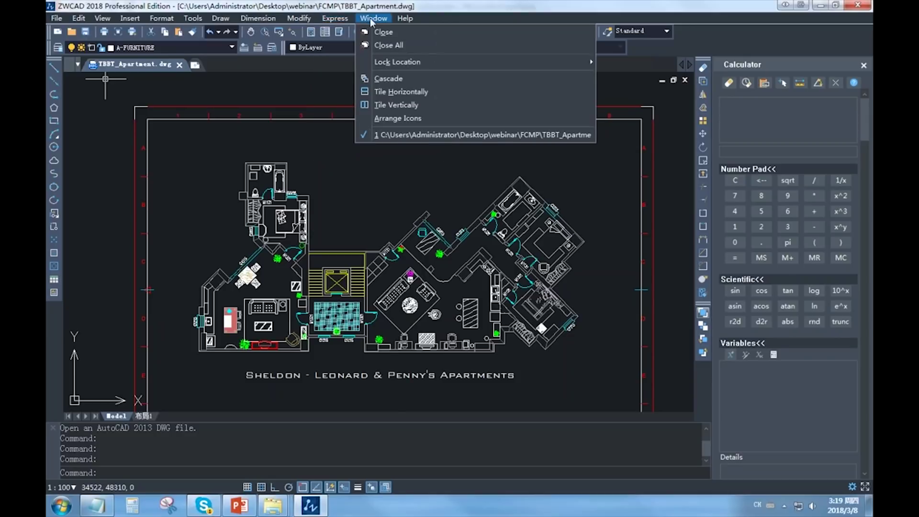
{"action": "left_click", "coordinate": [237, 186]}
{"action": "key", "text": "Escape"}
{"action": "key", "text": "Escape"}
Open the user interface customization settings and examine the Workspaces, Quick Access Toolbars and Ribbon entries.
{"action": "left_click", "coordinate": [852, 486]}
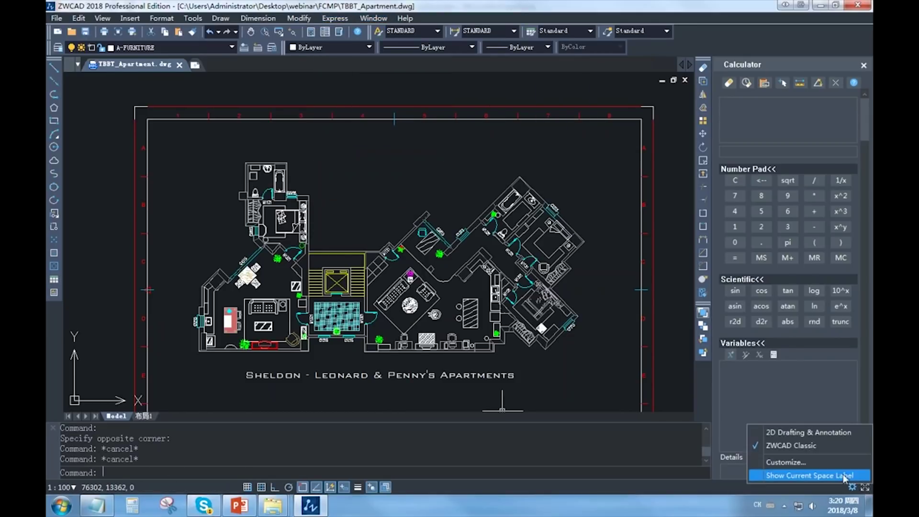
{"action": "left_click", "coordinate": [834, 462]}
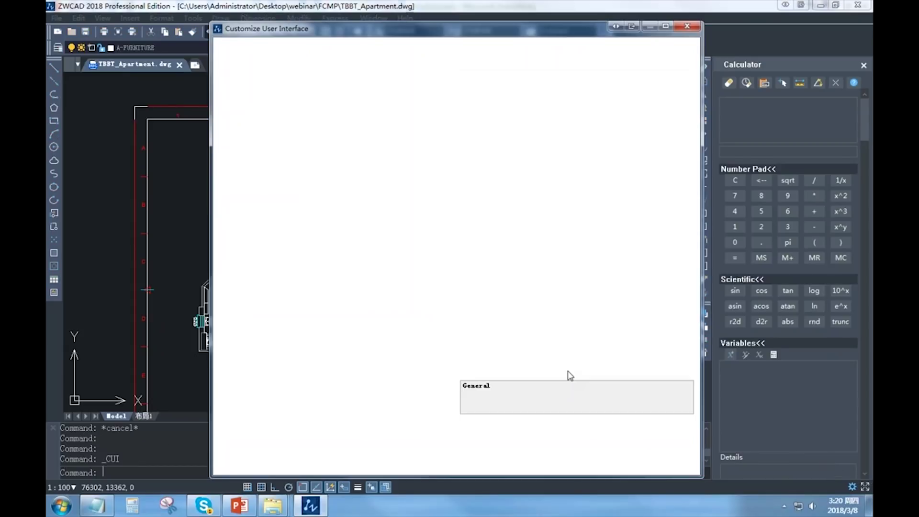
{"action": "left_click", "coordinate": [234, 108]}
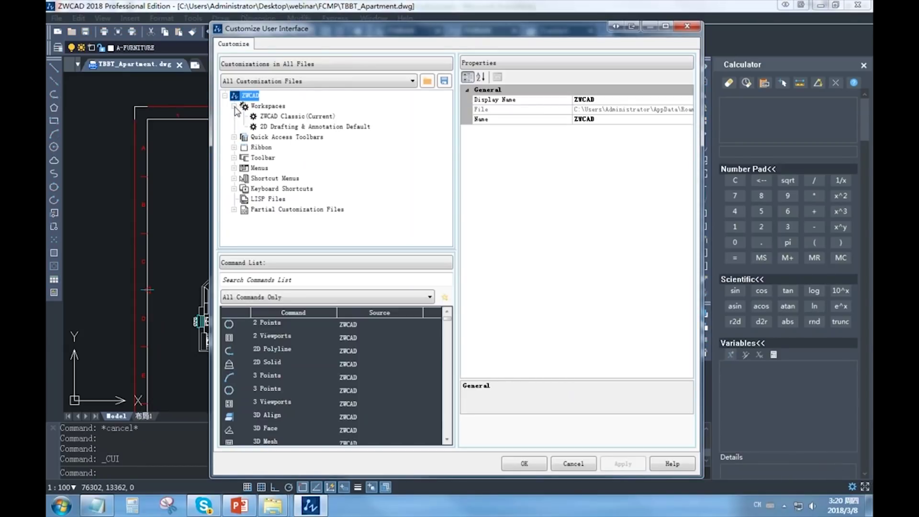
{"action": "left_click", "coordinate": [235, 106]}
{"action": "left_click", "coordinate": [234, 116]}
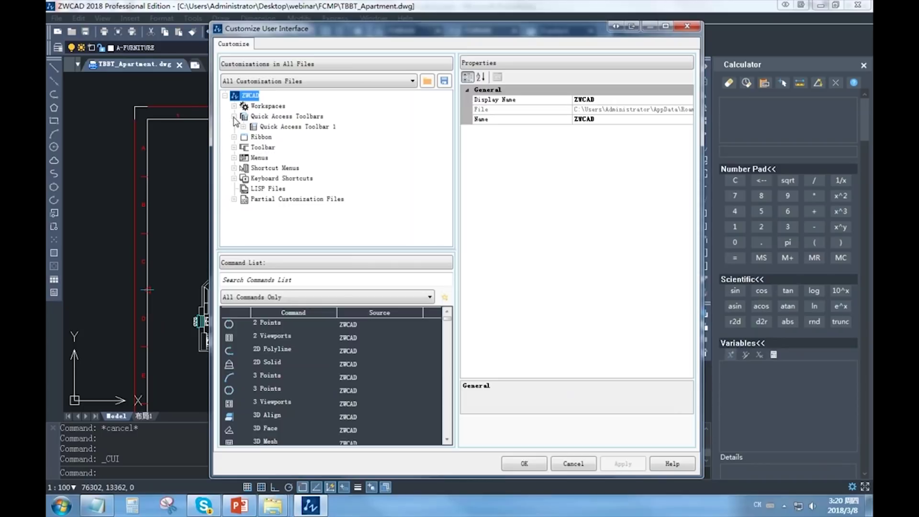
{"action": "left_click", "coordinate": [234, 116]}
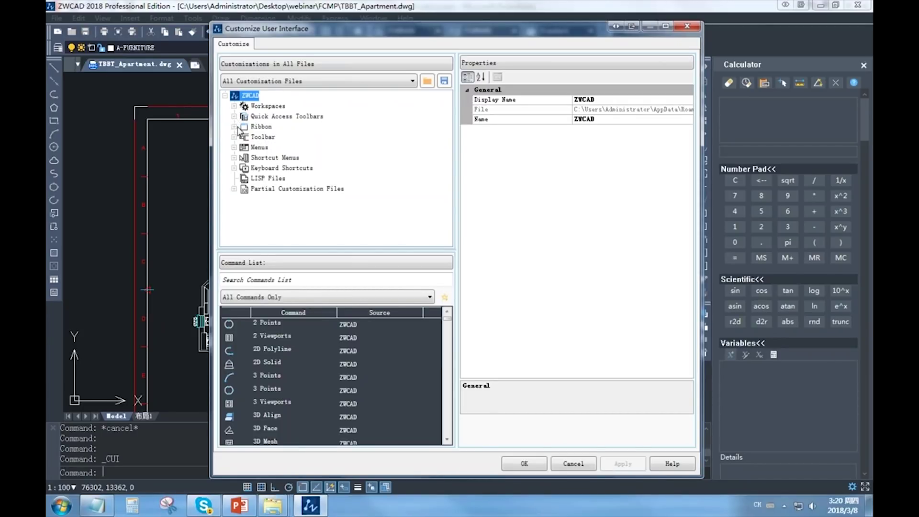
{"action": "left_click", "coordinate": [235, 127]}
{"action": "left_click", "coordinate": [243, 138]}
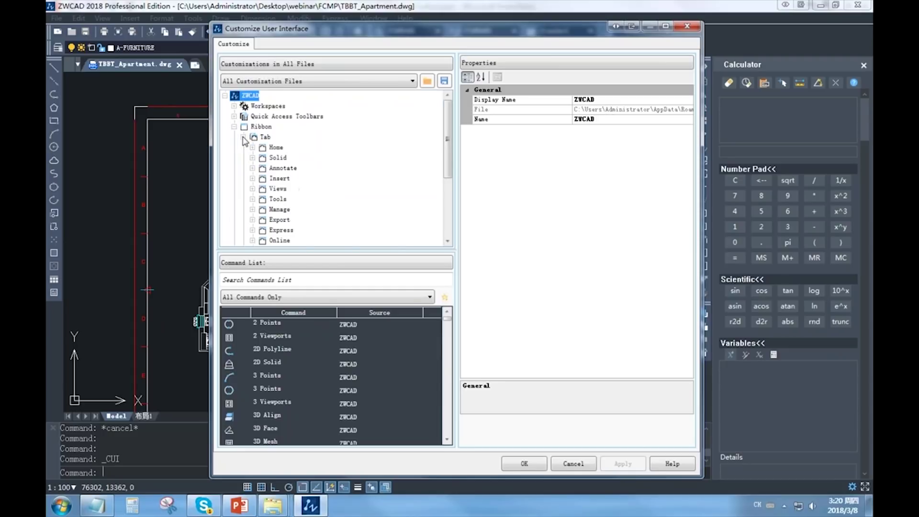
{"action": "left_click", "coordinate": [234, 127]}
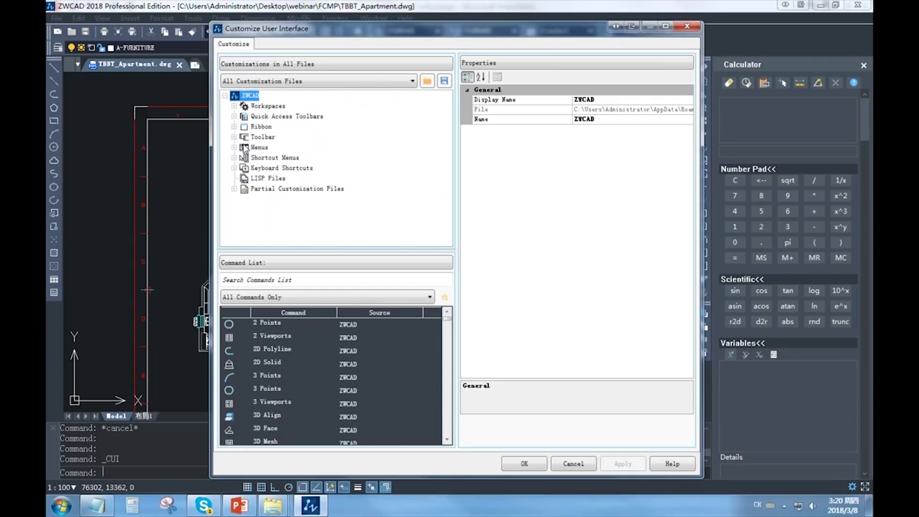
Examine the Toolbar, Shortcut Menus and APP+ partial customization entries, and close the customization settings without changes.
{"action": "left_click", "coordinate": [234, 138]}
{"action": "left_click", "coordinate": [234, 138]}
{"action": "left_click", "coordinate": [234, 158]}
{"action": "left_click", "coordinate": [289, 179]}
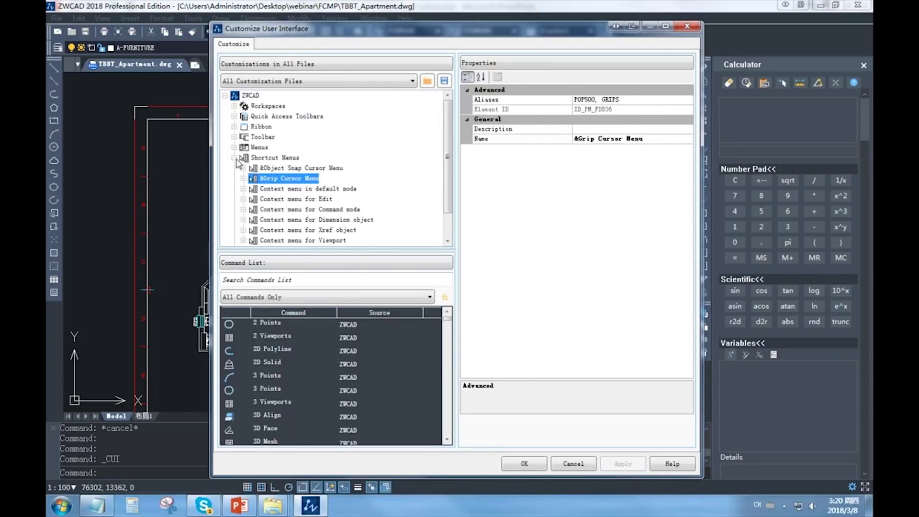
{"action": "left_click", "coordinate": [234, 158]}
{"action": "left_click", "coordinate": [234, 189]}
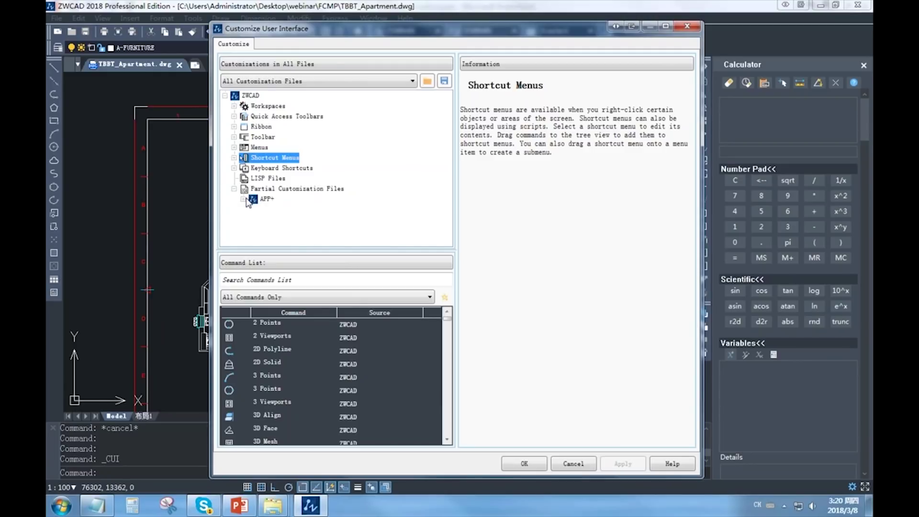
{"action": "left_click", "coordinate": [244, 199]}
{"action": "left_click", "coordinate": [272, 209]}
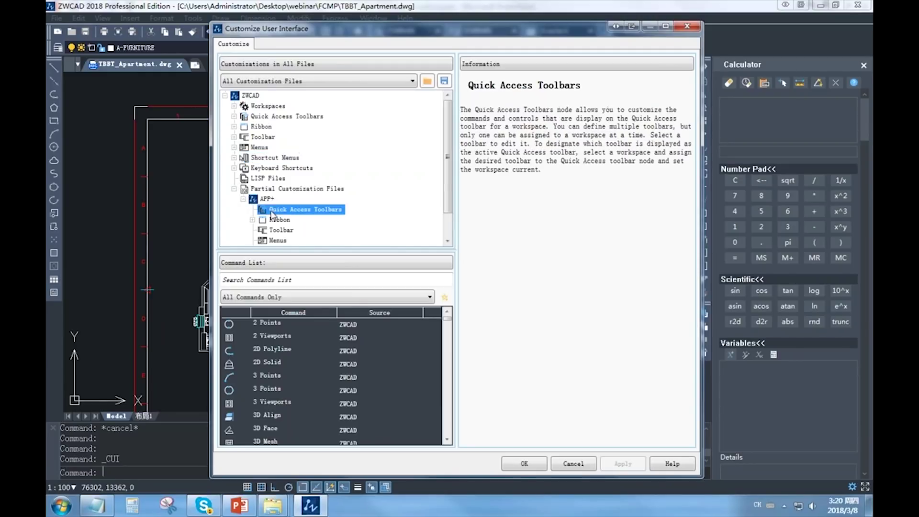
{"action": "scroll", "coordinate": [309, 235], "scroll_direction": "down", "scroll_amount": 1}
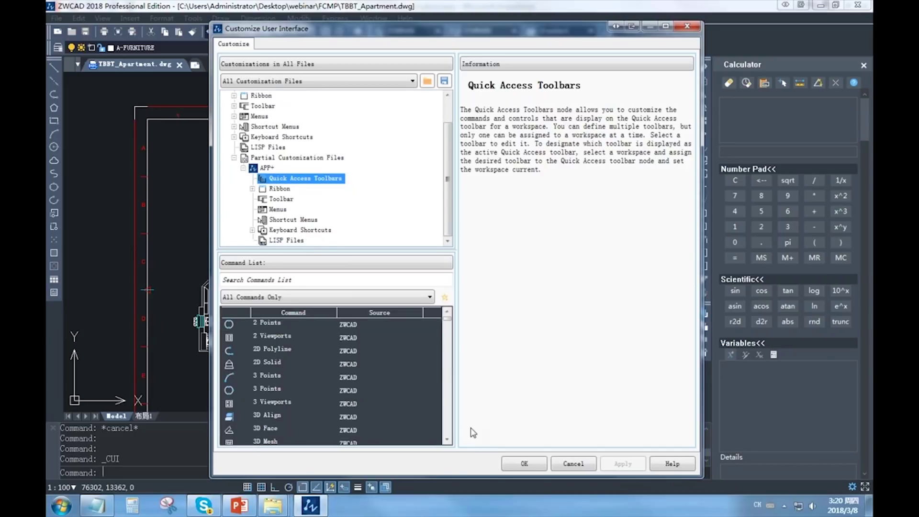
{"action": "left_click", "coordinate": [565, 464]}
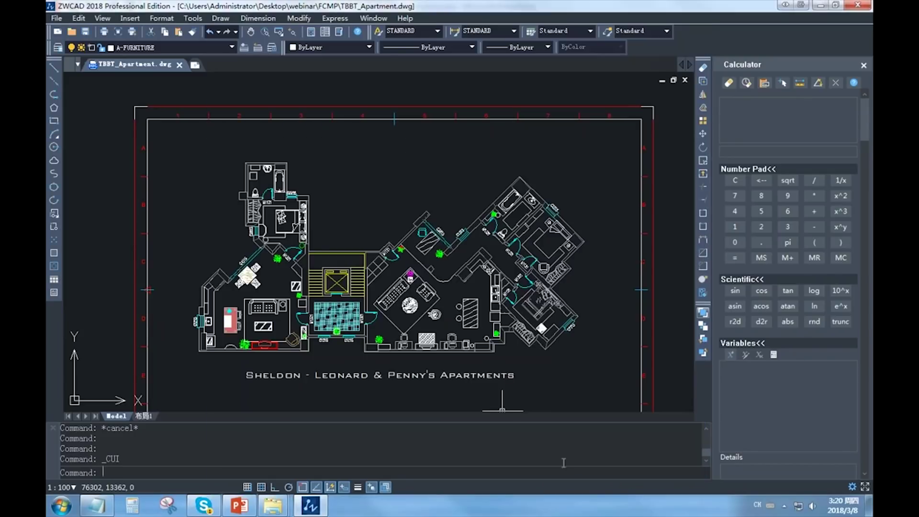
Switch the workspace back to 2D Drafting & Annotation and display the Home tools.
{"action": "left_click", "coordinate": [852, 487]}
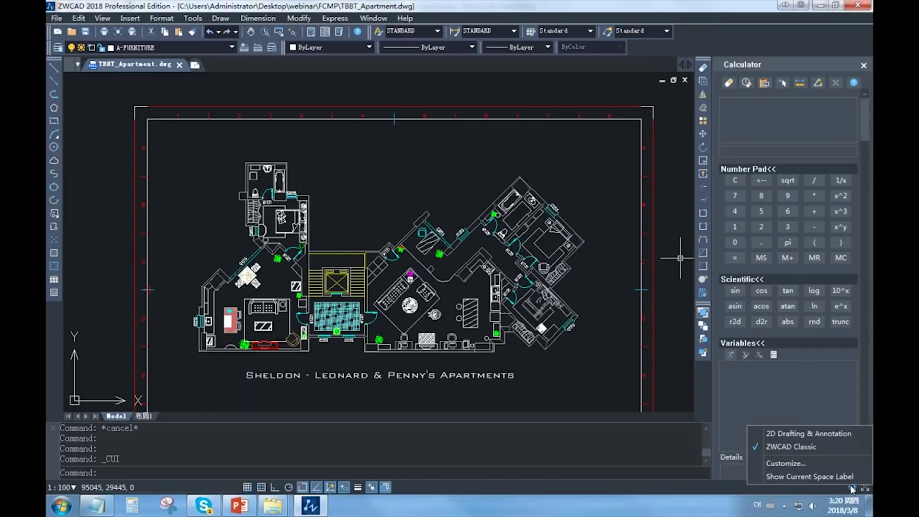
{"action": "left_click", "coordinate": [826, 435]}
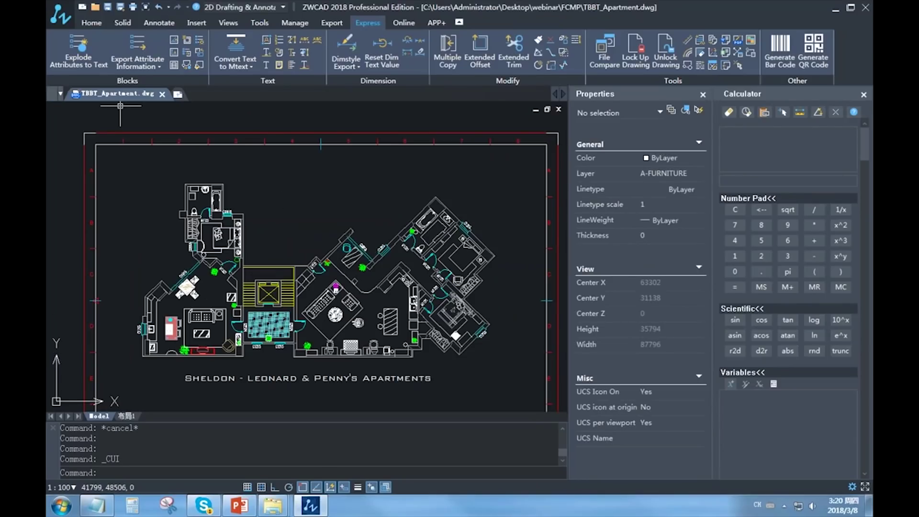
{"action": "left_click", "coordinate": [88, 23]}
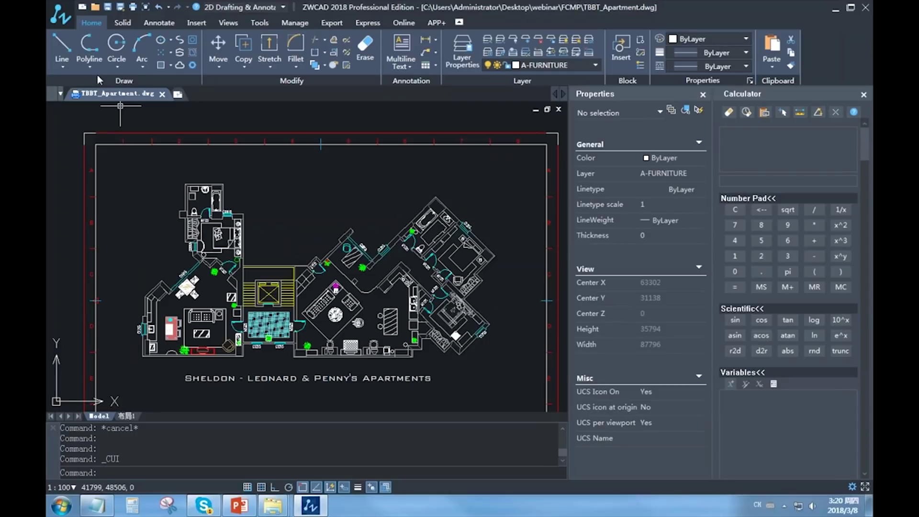
Examine the available drawing, solid modelling, annotation and insertion tools in the ribbon.
{"action": "mouse_move", "coordinate": [213, 133]}
{"action": "middle_mouse_down"}
{"action": "mouse_move", "coordinate": [241, 174]}
{"action": "mouse_move", "coordinate": [147, 111]}
{"action": "mouse_move", "coordinate": [191, 129]}
{"action": "mouse_move", "coordinate": [167, 110]}
{"action": "middle_mouse_up"}
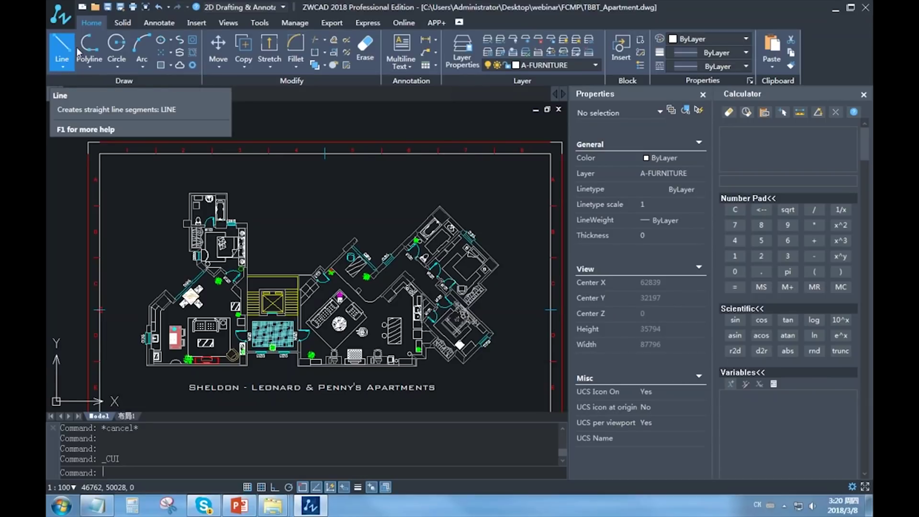
{"action": "left_click", "coordinate": [122, 24]}
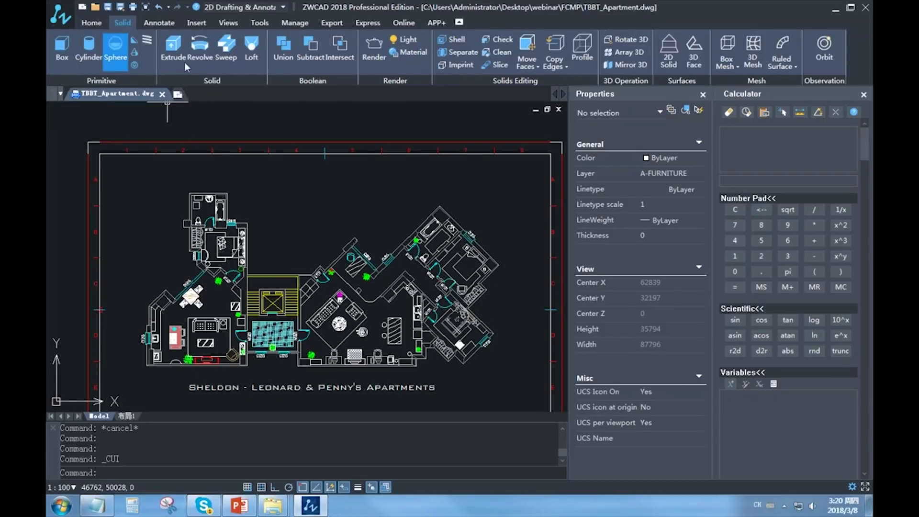
{"action": "left_click", "coordinate": [163, 24]}
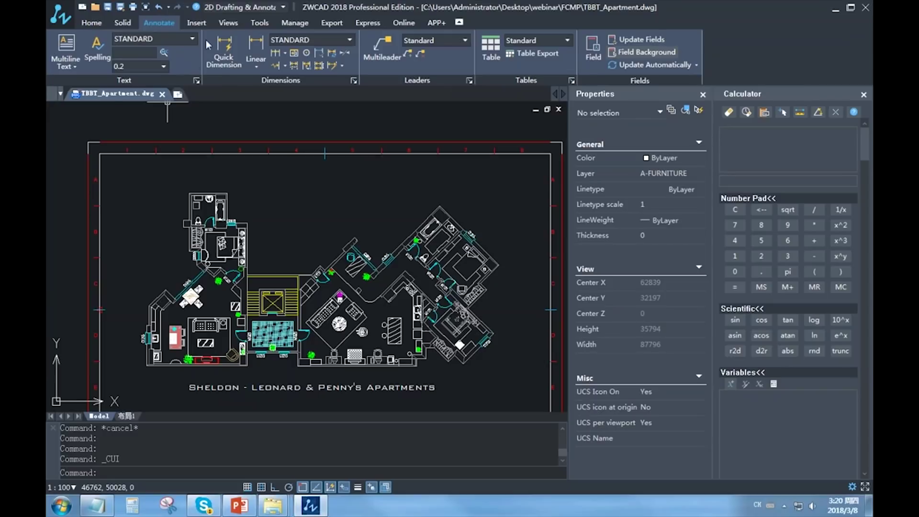
{"action": "left_click", "coordinate": [200, 25]}
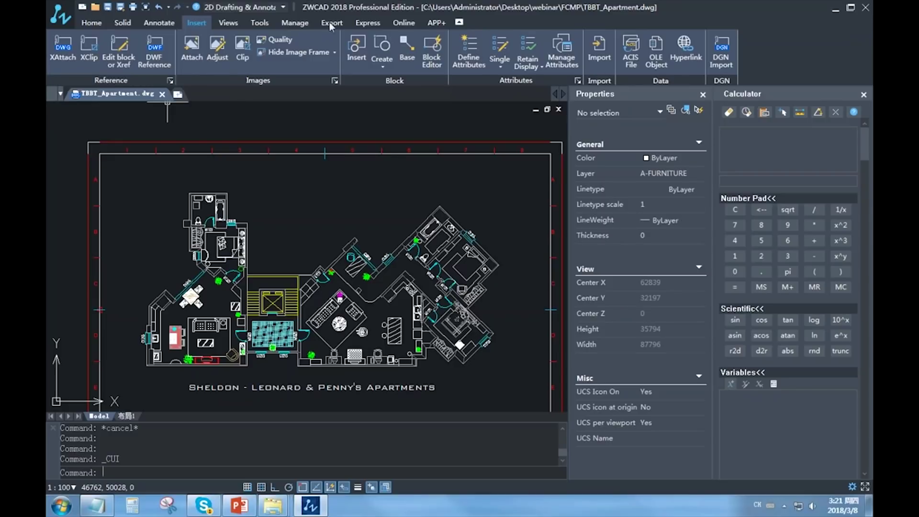
Examine the preset view directions and the list of available visual styles among the Views tools.
{"action": "left_click", "coordinate": [229, 23]}
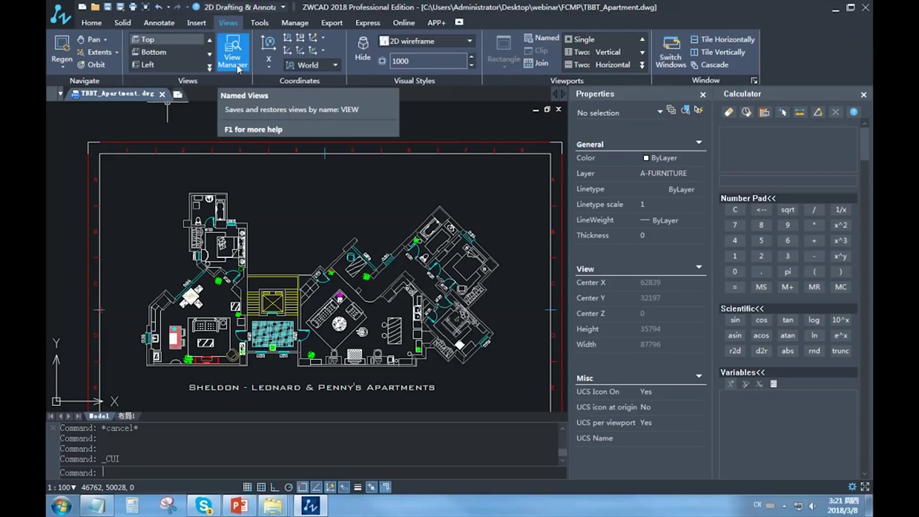
{"action": "left_click", "coordinate": [210, 68]}
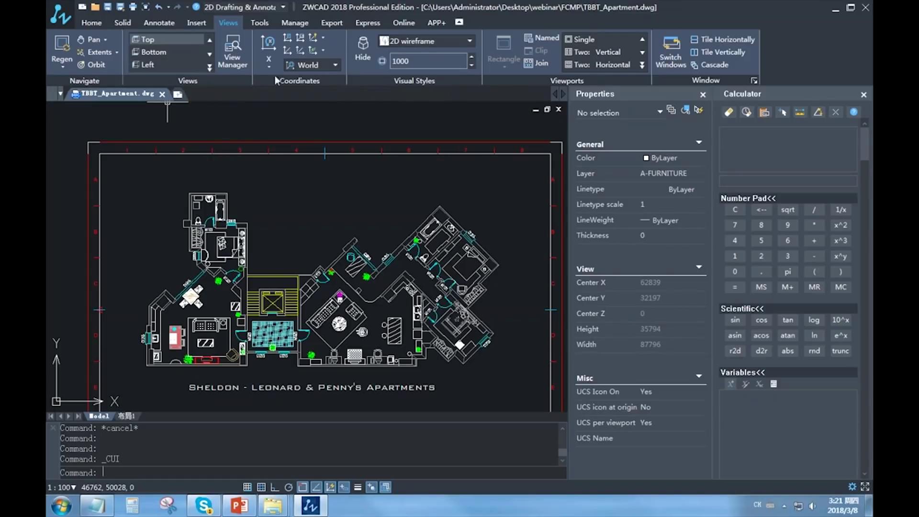
{"action": "left_click", "coordinate": [469, 48]}
{"action": "left_click", "coordinate": [470, 46]}
{"action": "left_click", "coordinate": [470, 47]}
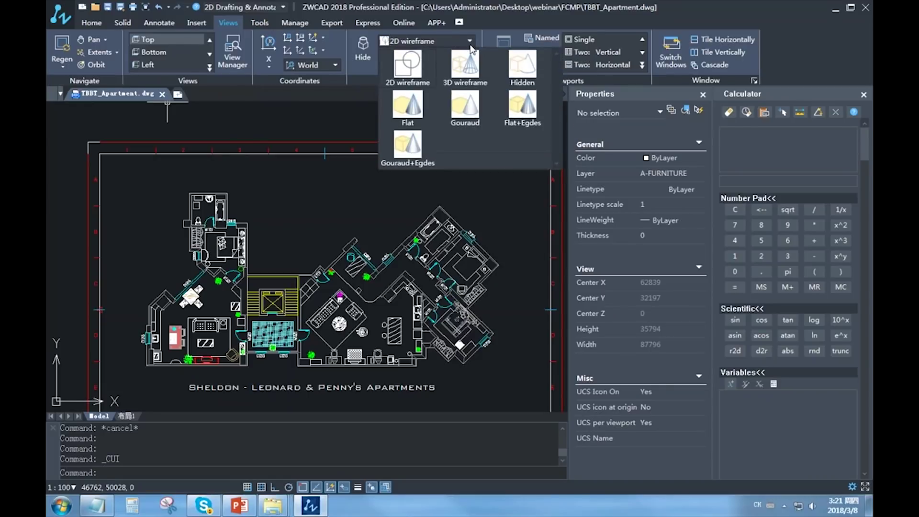
Close the visual styles list unchanged and examine the grouping, Smart Mouse, Smart Voice, Google Earth, palette and style tools.
{"action": "left_click", "coordinate": [472, 43]}
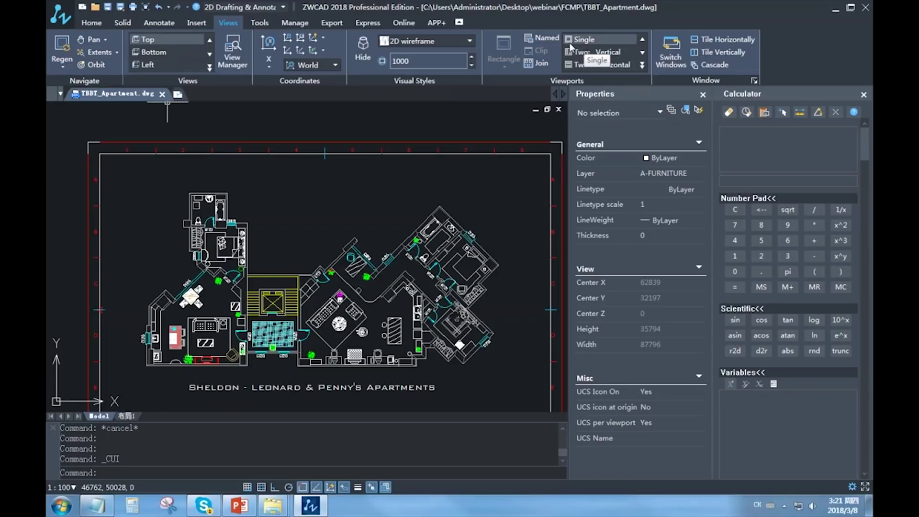
{"action": "left_click", "coordinate": [266, 26]}
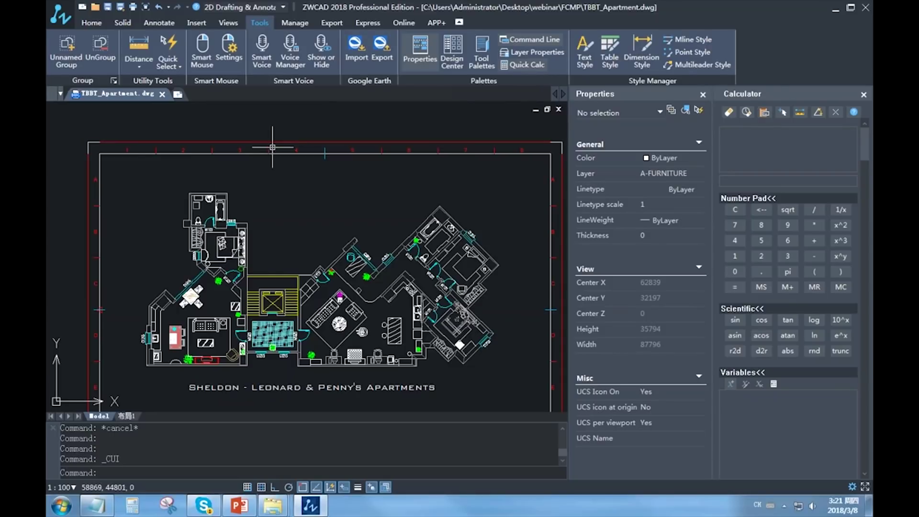
{"action": "scroll", "coordinate": [264, 151], "scroll_direction": "down", "scroll_amount": 1}
{"action": "scroll", "coordinate": [232, 107], "scroll_direction": "up", "scroll_amount": 2}
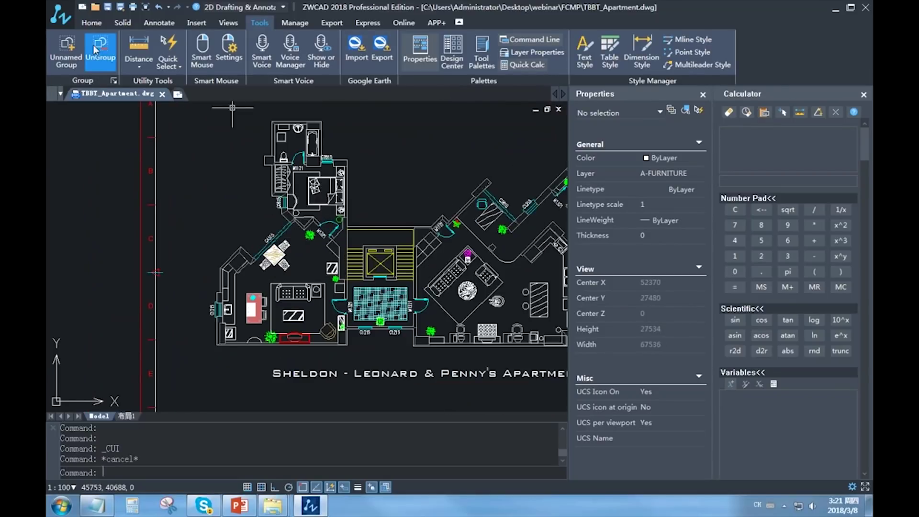
Move the square wooden dining table with its chairs along the C4515 window, about 1300 units at 40°.
{"action": "left_click", "coordinate": [95, 24]}
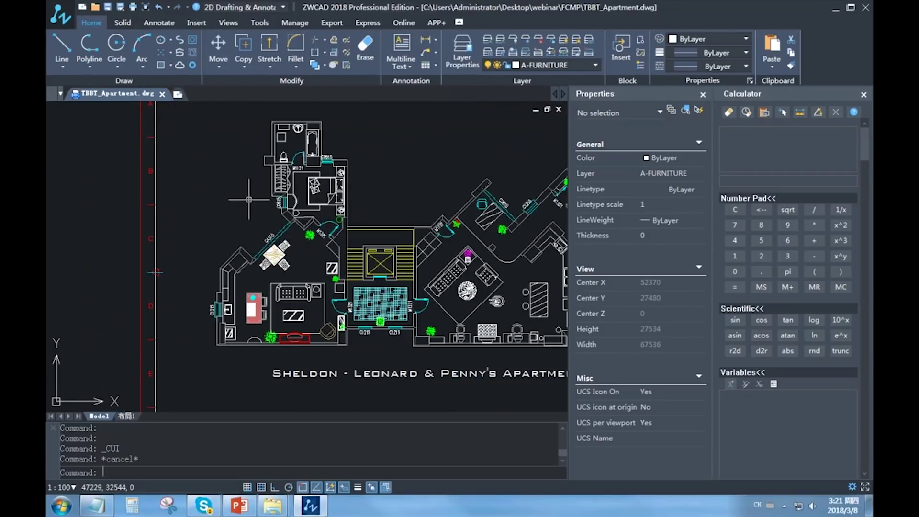
{"action": "scroll", "coordinate": [275, 265], "scroll_direction": "up", "scroll_amount": 2}
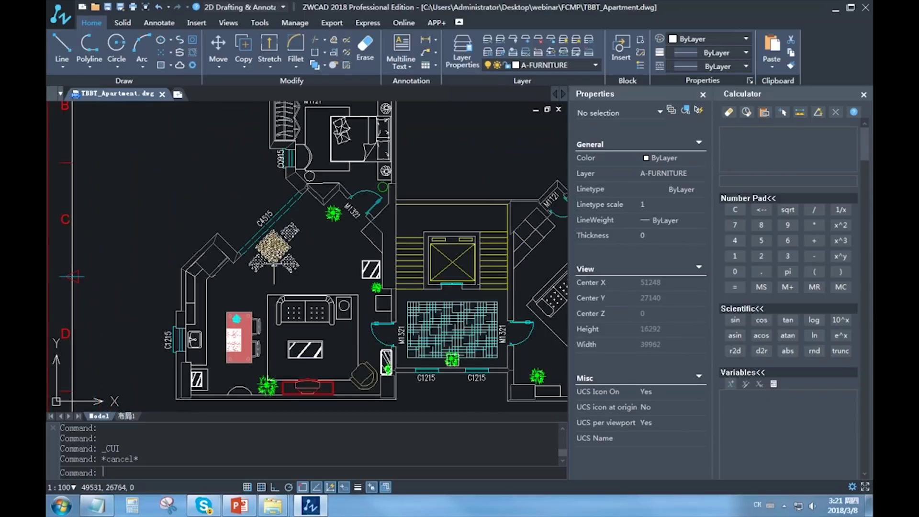
{"action": "scroll", "coordinate": [275, 258], "scroll_direction": "up", "scroll_amount": 2}
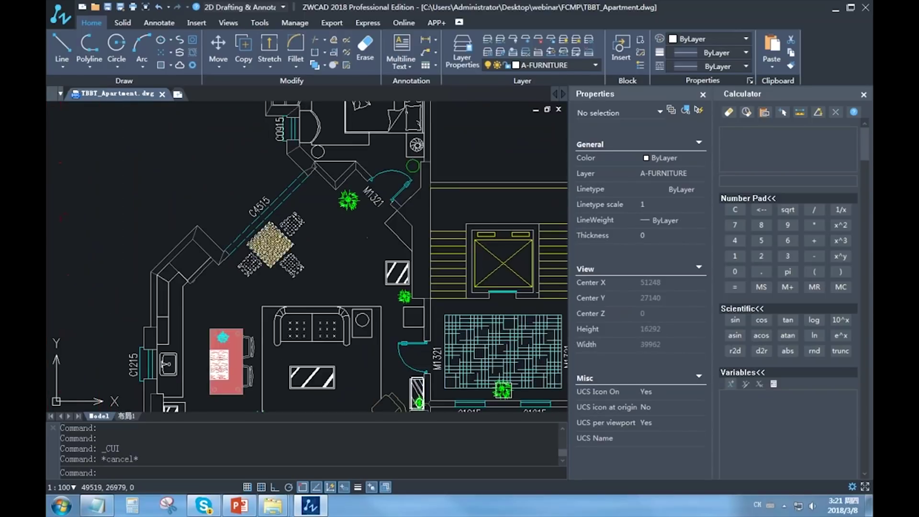
{"action": "left_click", "coordinate": [268, 234]}
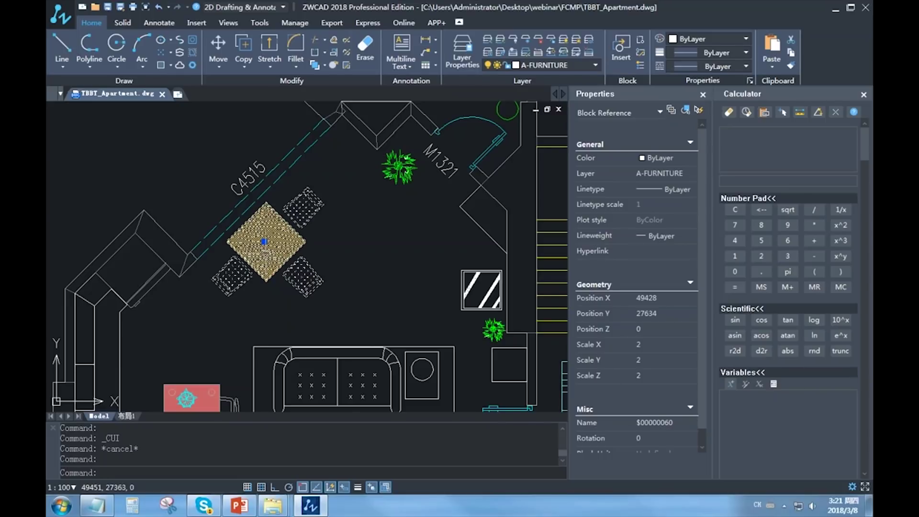
{"action": "type", "text": "m"}
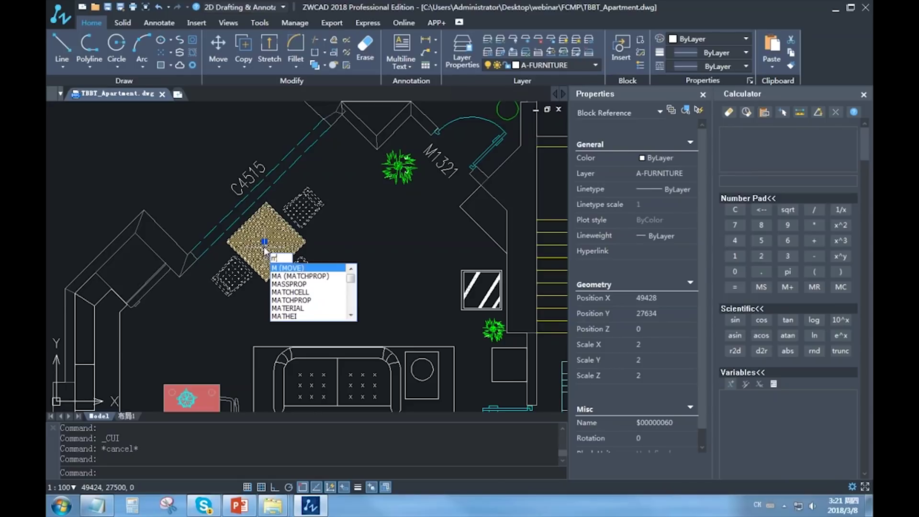
{"action": "key", "text": "Return"}
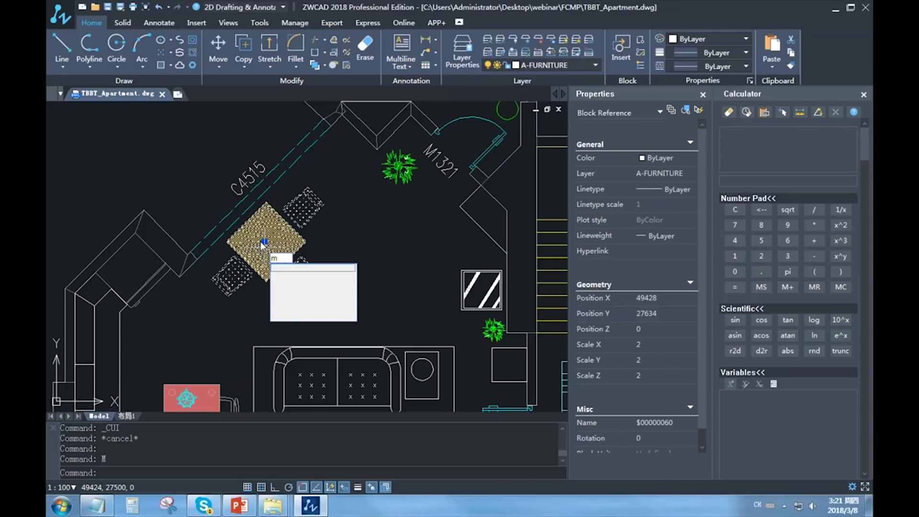
{"action": "left_click", "coordinate": [264, 203]}
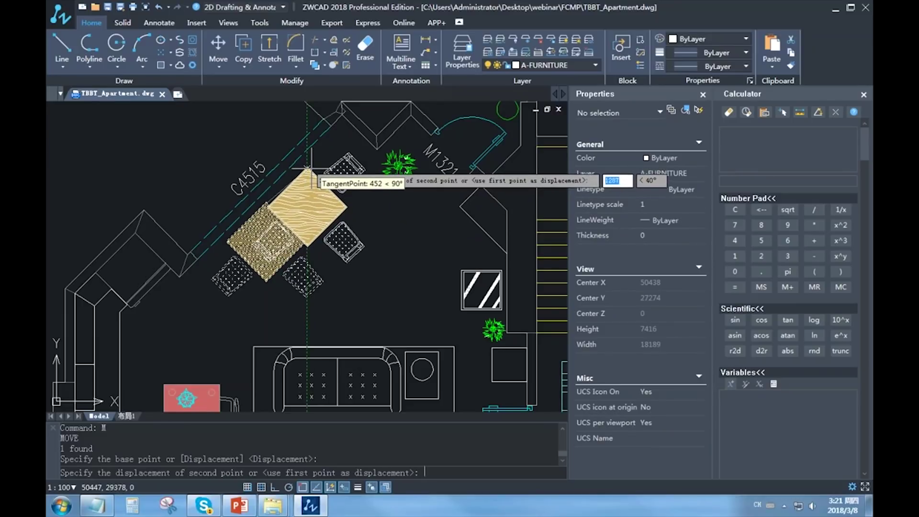
{"action": "left_click", "coordinate": [311, 168]}
Copy the small plant below the striped side table onto the triangular corner unit above that table.
{"action": "scroll", "coordinate": [360, 237], "scroll_direction": "down", "scroll_amount": 2}
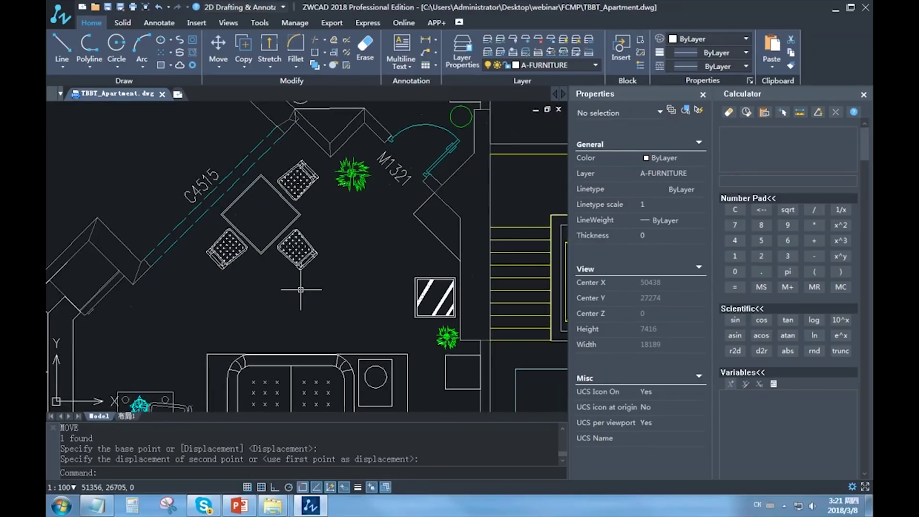
{"action": "scroll", "coordinate": [315, 234], "scroll_direction": "up", "scroll_amount": 3}
{"action": "mouse_move", "coordinate": [359, 237]}
{"action": "middle_mouse_down"}
{"action": "mouse_move", "coordinate": [320, 258]}
{"action": "mouse_move", "coordinate": [306, 278]}
{"action": "middle_mouse_up"}
{"action": "scroll", "coordinate": [312, 239], "scroll_direction": "down", "scroll_amount": 2}
{"action": "scroll", "coordinate": [306, 279], "scroll_direction": "up", "scroll_amount": 1}
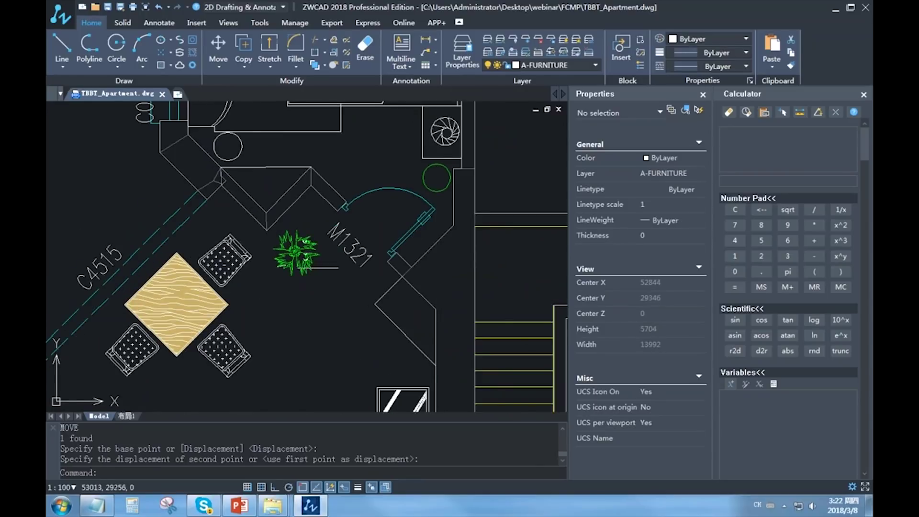
{"action": "scroll", "coordinate": [300, 334], "scroll_direction": "down", "scroll_amount": 2}
{"action": "middle_click_drag", "start_coordinate": [334, 408], "coordinate": [341, 299]}
{"action": "scroll", "coordinate": [341, 300], "scroll_direction": "up", "scroll_amount": 2}
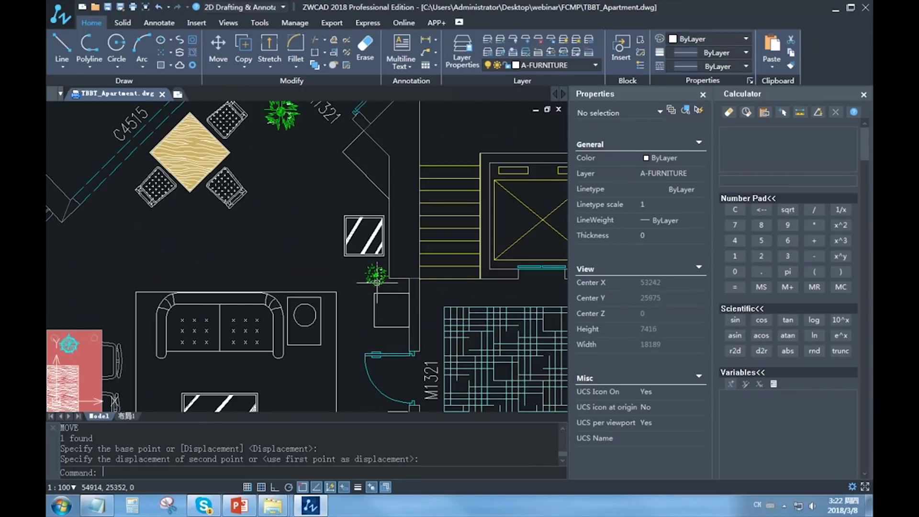
{"action": "type", "text": "co"}
{"action": "key", "text": "Return"}
{"action": "left_click", "coordinate": [376, 275]}
{"action": "key", "text": "Return"}
{"action": "left_click", "coordinate": [376, 275]}
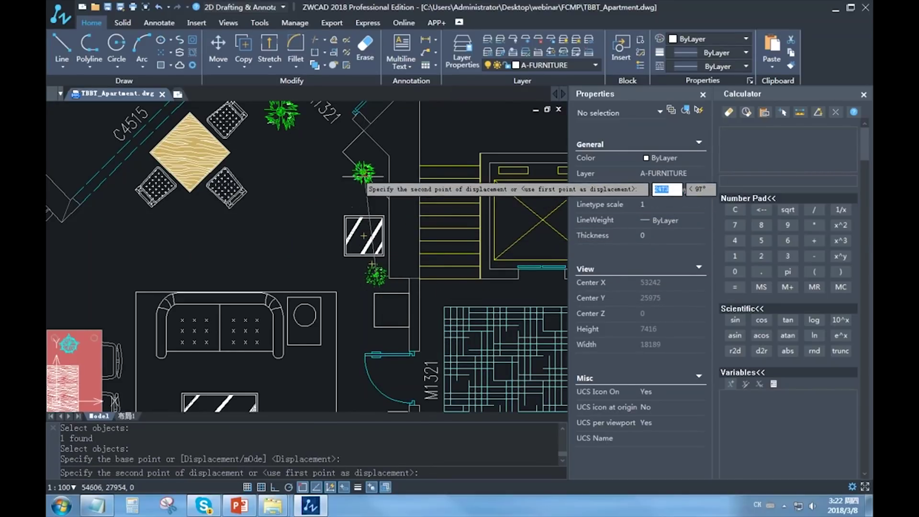
{"action": "left_click", "coordinate": [371, 163]}
{"action": "key", "text": "Escape"}
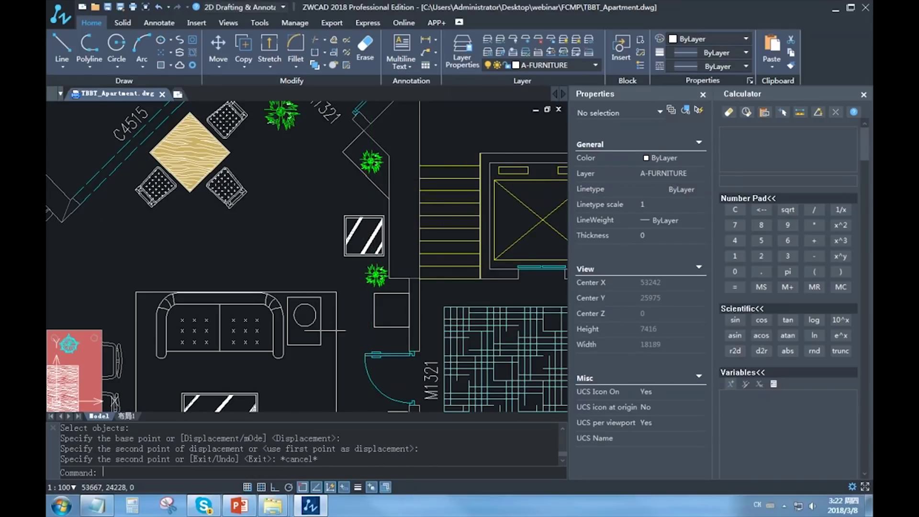
Erase the plant beside the red TV cabinet along the living room's lower wall.
{"action": "scroll", "coordinate": [320, 301], "scroll_direction": "down", "scroll_amount": 3}
{"action": "scroll", "coordinate": [320, 301], "scroll_direction": "up", "scroll_amount": 2}
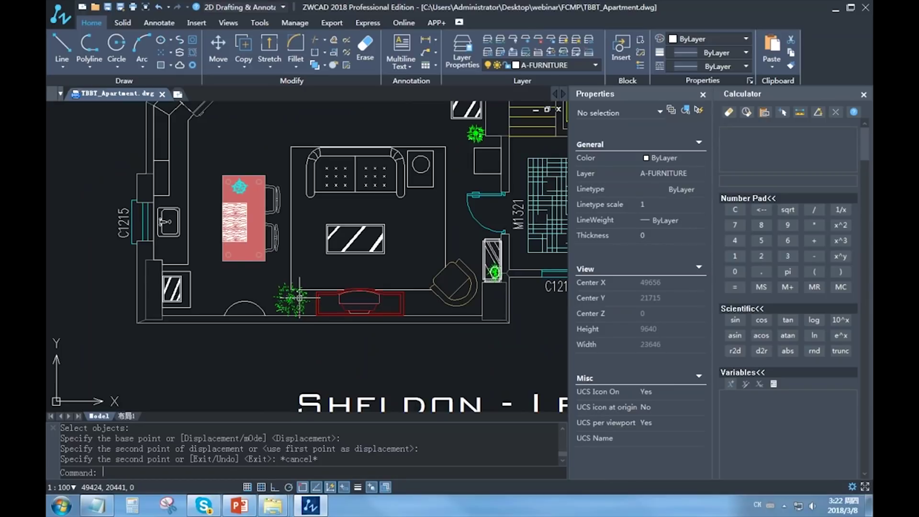
{"action": "left_click", "coordinate": [299, 297]}
{"action": "type", "text": "E"}
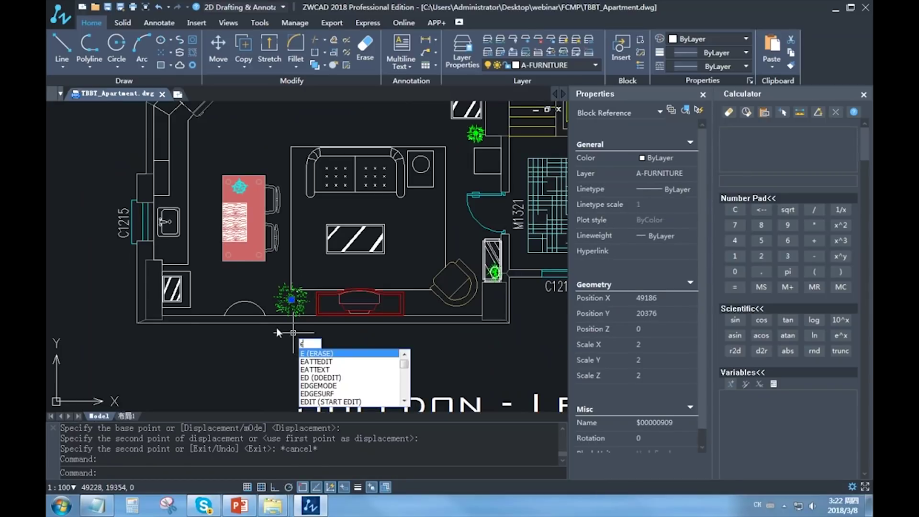
{"action": "key", "text": "Return"}
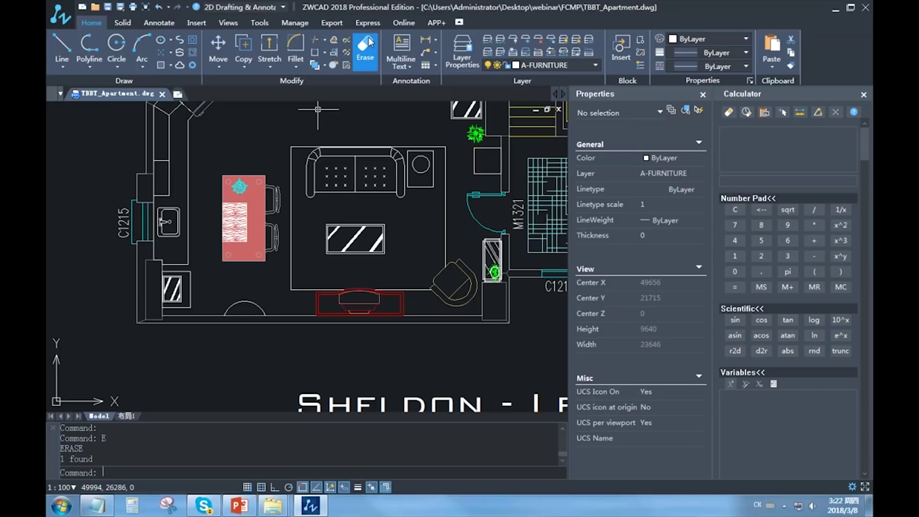
Examine the gestures and their assigned commands in the Smart Mouse settings, and close the settings without changes.
{"action": "left_click", "coordinate": [289, 25]}
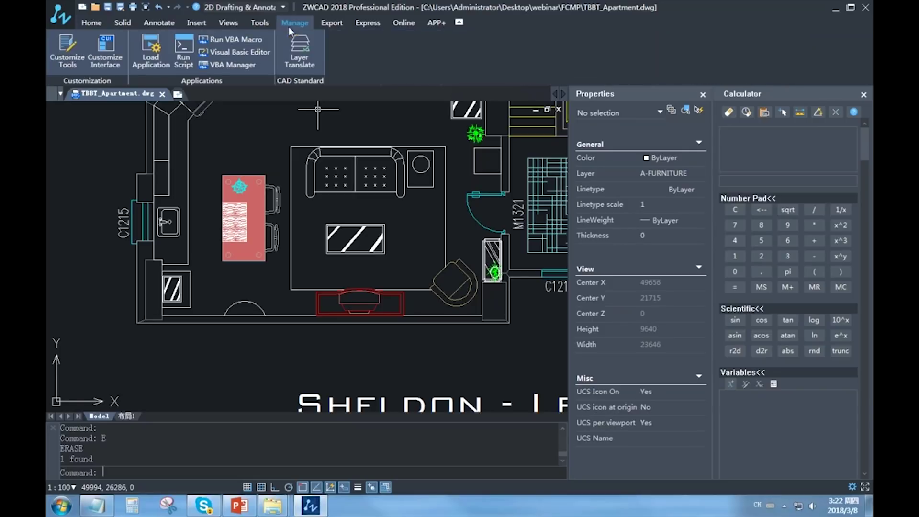
{"action": "left_click", "coordinate": [251, 22]}
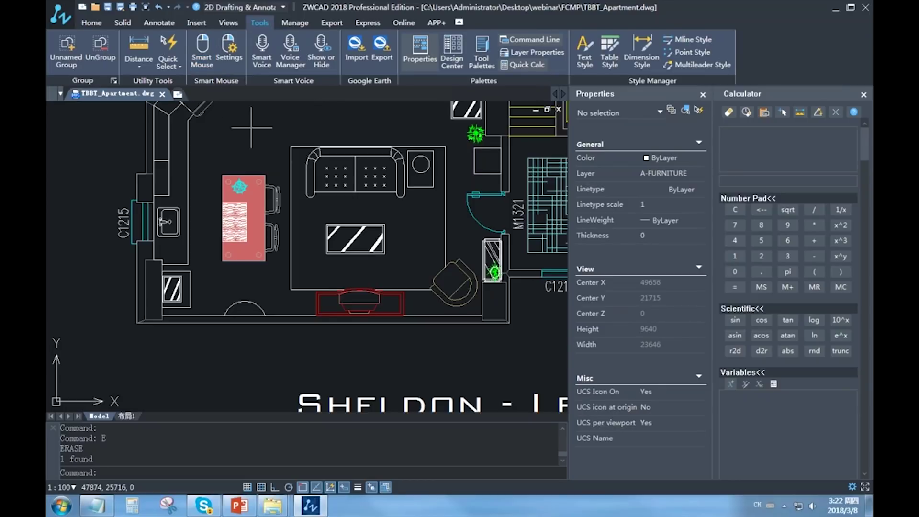
{"action": "scroll", "coordinate": [277, 175], "scroll_direction": "down", "scroll_amount": 2}
{"action": "middle_click_drag", "start_coordinate": [278, 174], "coordinate": [265, 192]}
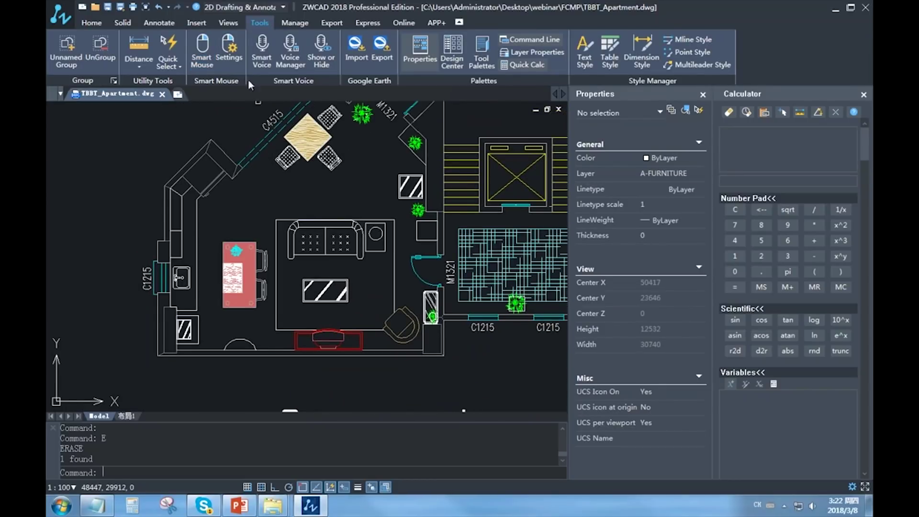
{"action": "left_click", "coordinate": [223, 53]}
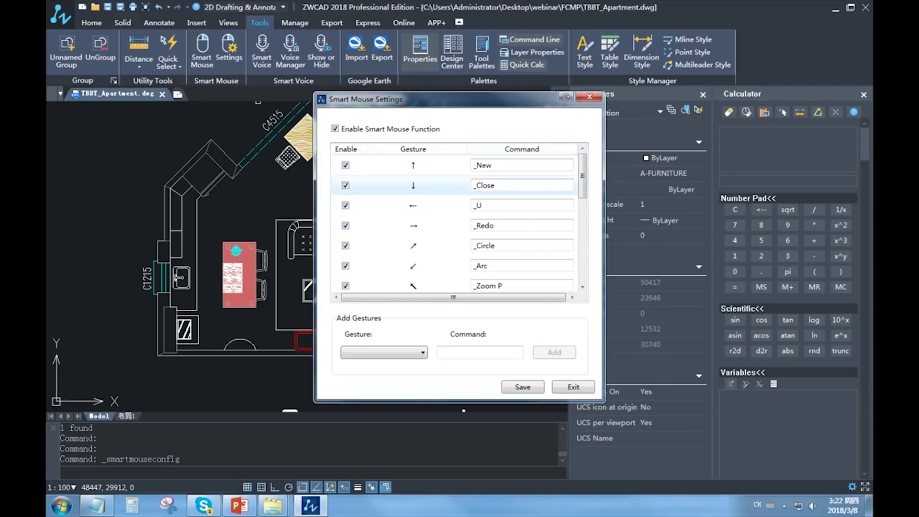
{"action": "mouse_move", "coordinate": [583, 185]}
{"action": "left_mouse_down"}
{"action": "mouse_move", "coordinate": [585, 204]}
{"action": "mouse_move", "coordinate": [584, 195]}
{"action": "left_mouse_up"}
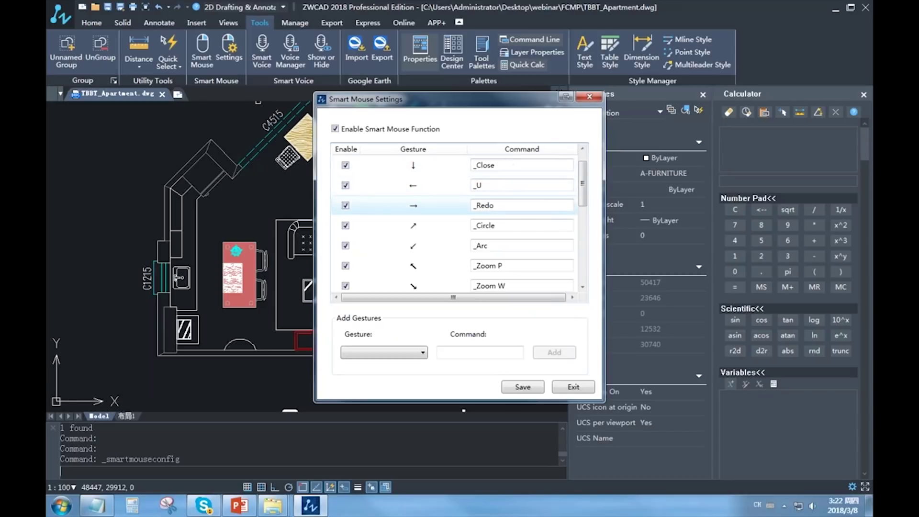
{"action": "left_click_drag", "start_coordinate": [584, 202], "coordinate": [584, 209]}
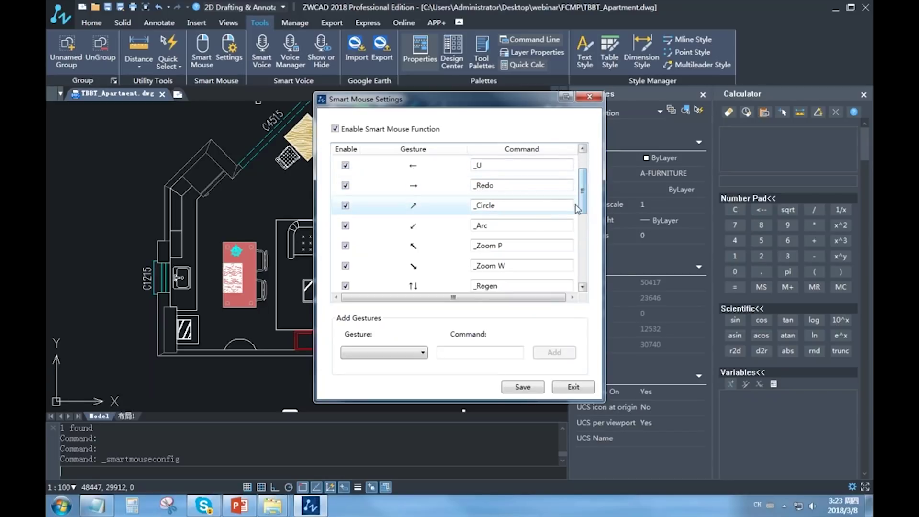
{"action": "left_click_drag", "start_coordinate": [592, 205], "coordinate": [586, 250]}
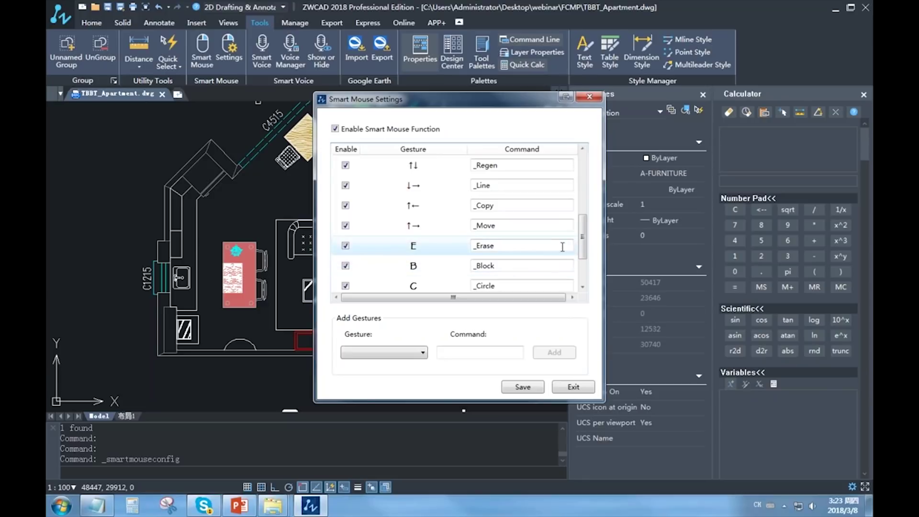
{"action": "left_click_drag", "start_coordinate": [585, 256], "coordinate": [585, 270]}
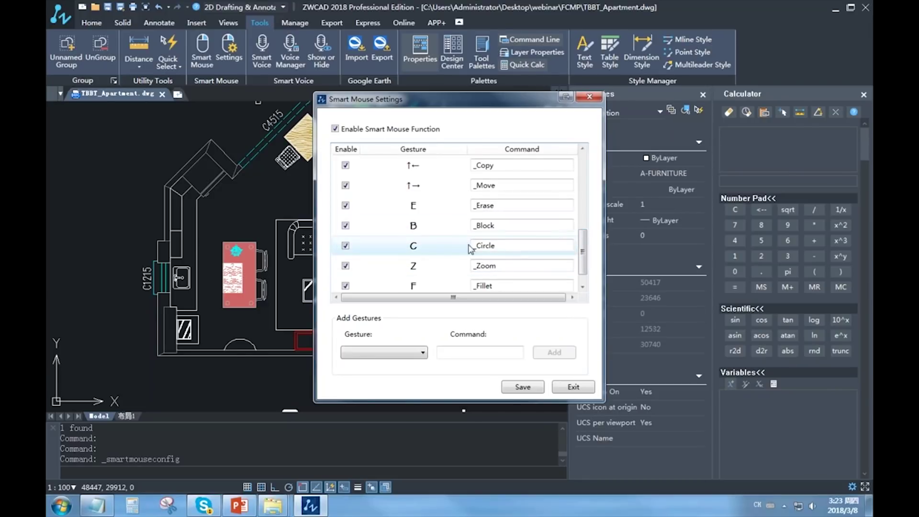
{"action": "left_click", "coordinate": [573, 387]}
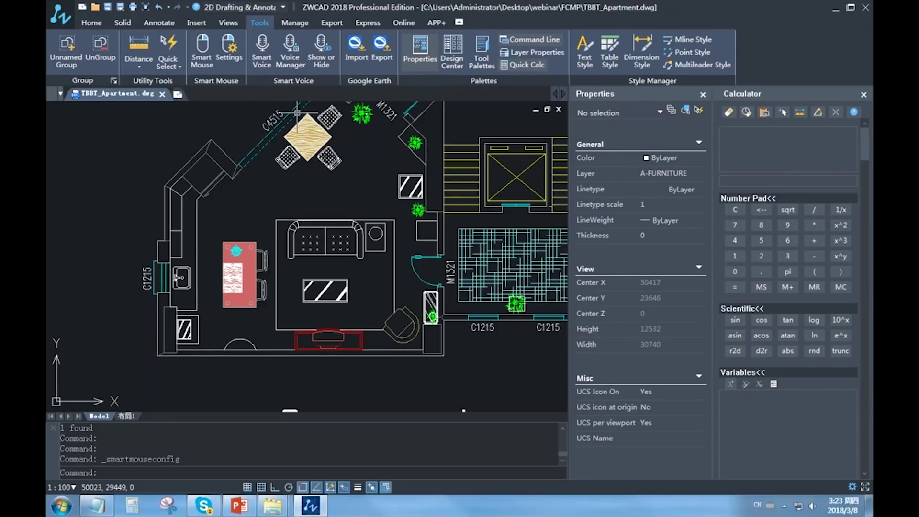
Start the Circle command with the C-shaped Smart Mouse gesture and draw a circle centred on and enclosing the small plant.
{"action": "scroll", "coordinate": [406, 250], "scroll_direction": "up", "scroll_amount": 5}
{"action": "scroll", "coordinate": [406, 250], "scroll_direction": "up", "scroll_amount": 5}
{"action": "right_click_drag", "start_coordinate": [315, 226], "coordinate": [326, 229]}
{"action": "mouse_move", "coordinate": [267, 232]}
{"action": "right_mouse_down"}
{"action": "mouse_move", "coordinate": [244, 305]}
{"action": "mouse_move", "coordinate": [289, 327]}
{"action": "right_mouse_up"}
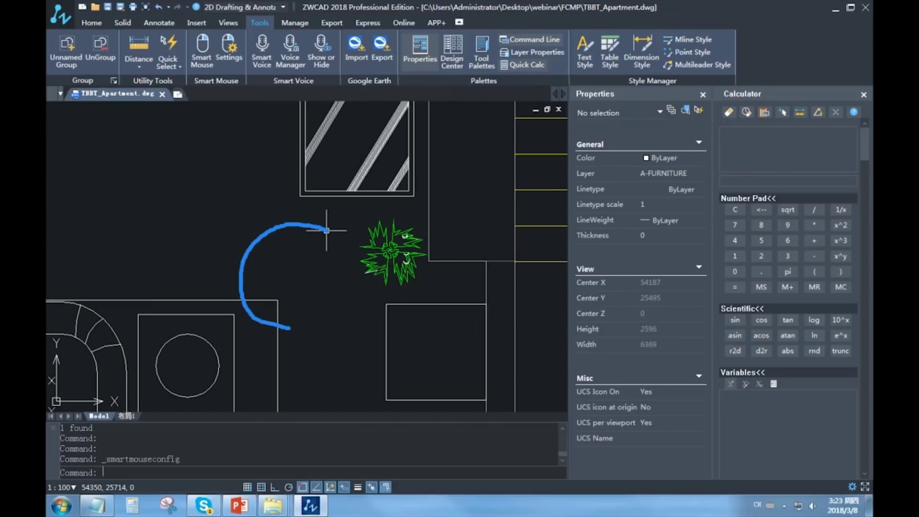
{"action": "right_click_drag", "start_coordinate": [327, 229], "coordinate": [326, 230]}
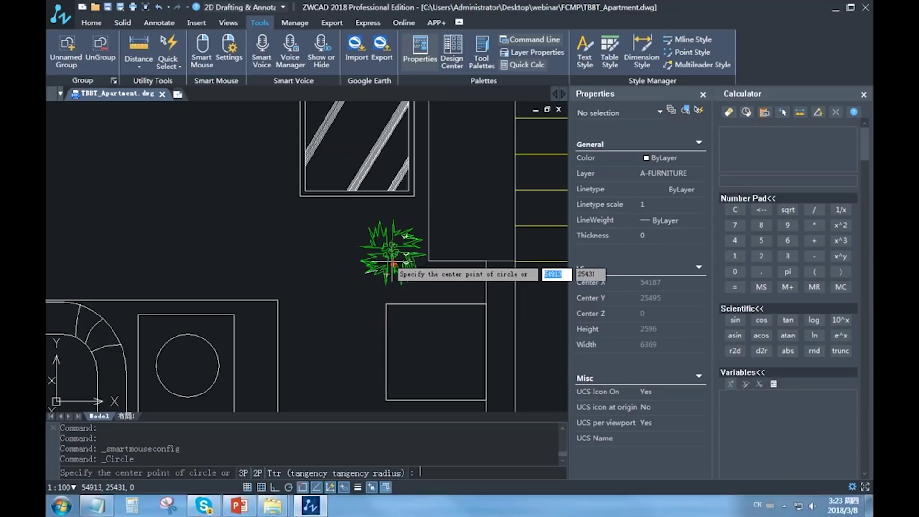
{"action": "left_click", "coordinate": [391, 250]}
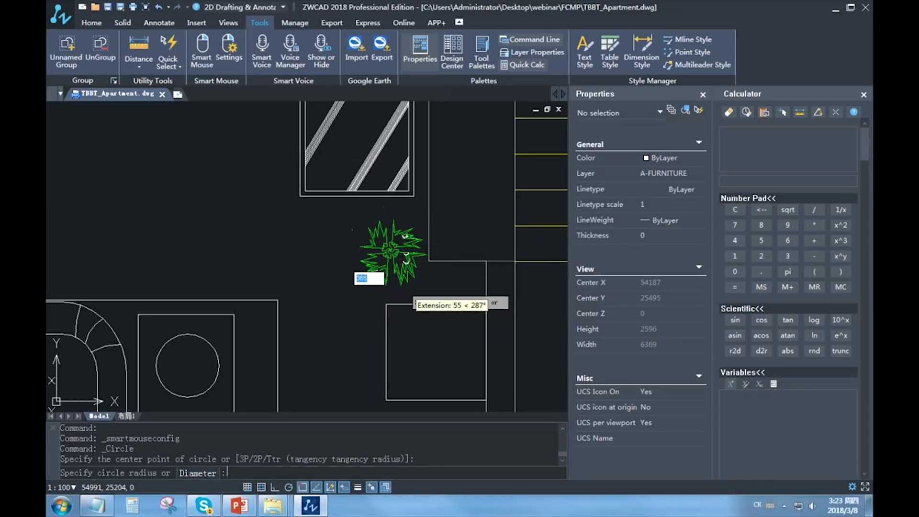
{"action": "left_click", "coordinate": [393, 294]}
{"action": "middle_click_drag", "start_coordinate": [390, 302], "coordinate": [355, 310]}
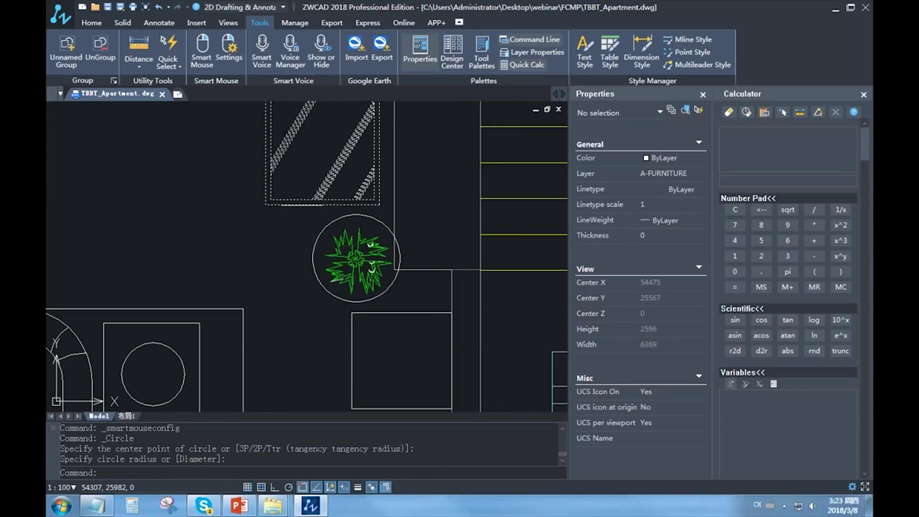
Start the Erase command with the E-shaped Smart Mouse gesture and erase the circle around the plant.
{"action": "mouse_move", "coordinate": [301, 232]}
{"action": "right_mouse_down"}
{"action": "mouse_move", "coordinate": [207, 248]}
{"action": "mouse_move", "coordinate": [251, 288]}
{"action": "mouse_move", "coordinate": [192, 329]}
{"action": "mouse_move", "coordinate": [249, 356]}
{"action": "right_mouse_up"}
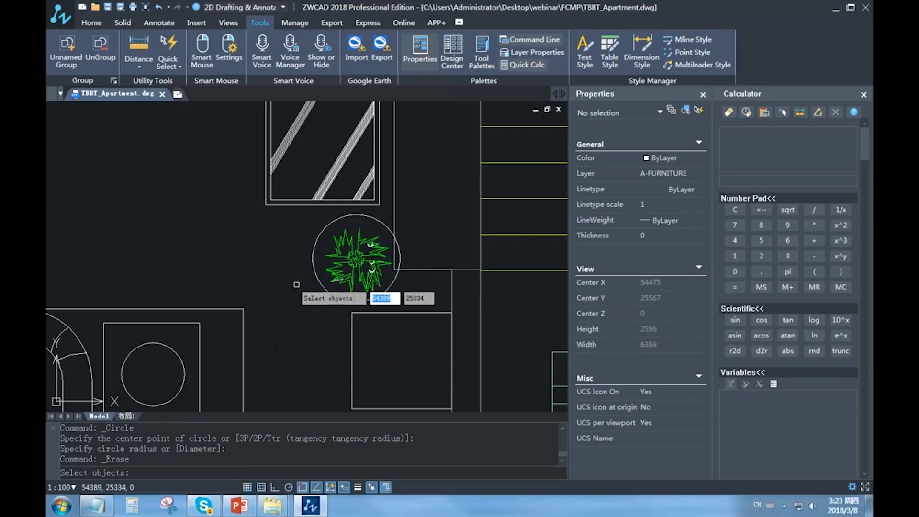
{"action": "left_click", "coordinate": [313, 259]}
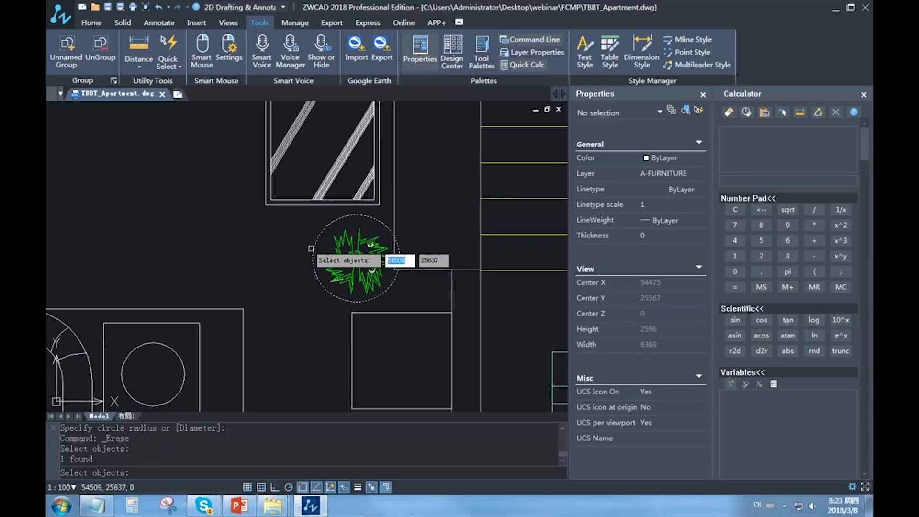
{"action": "key", "text": "Return"}
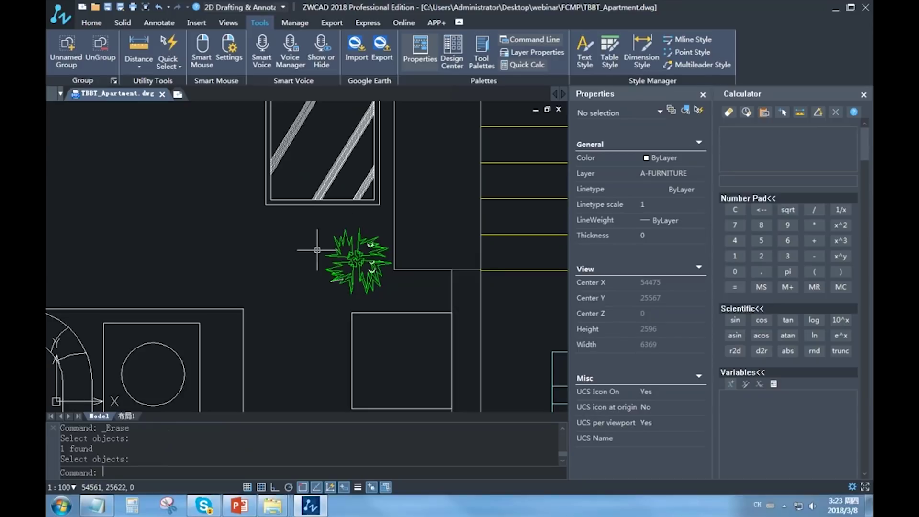
{"action": "scroll", "coordinate": [316, 256], "scroll_direction": "down", "scroll_amount": 7}
{"action": "scroll", "coordinate": [339, 268], "scroll_direction": "up", "scroll_amount": 3}
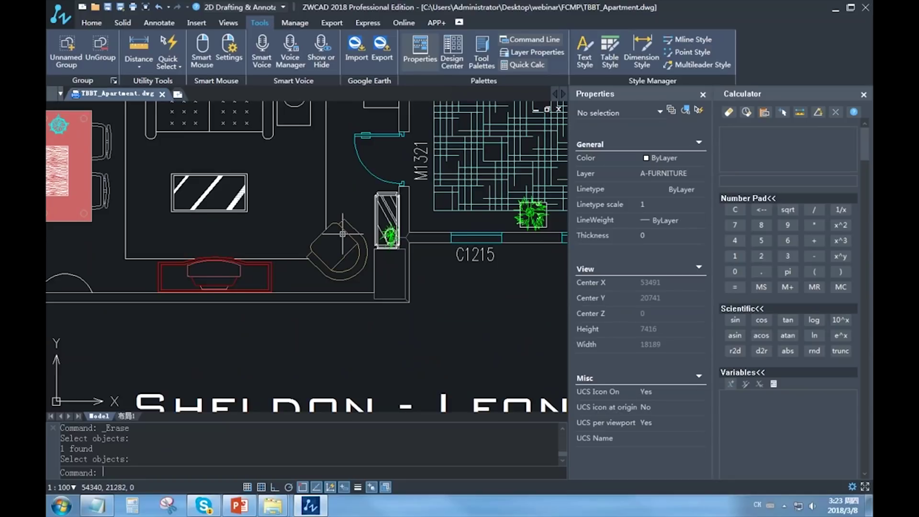
Start the Circle command with the C-shaped Smart Mouse gesture and draw a circle enclosing the green plant below the striped square table by the stairs.
{"action": "scroll", "coordinate": [344, 259], "scroll_direction": "up", "scroll_amount": 3}
{"action": "scroll", "coordinate": [343, 259], "scroll_direction": "down", "scroll_amount": 2}
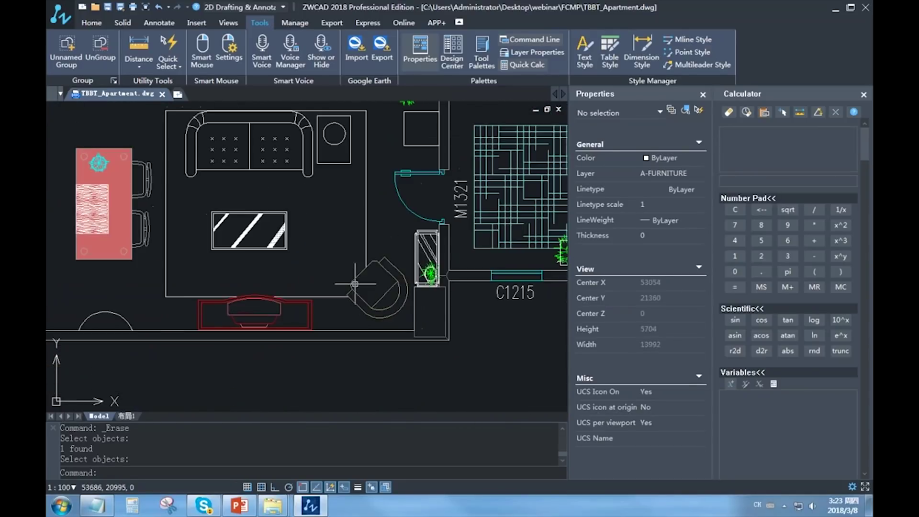
{"action": "scroll", "coordinate": [354, 283], "scroll_direction": "down", "scroll_amount": 1}
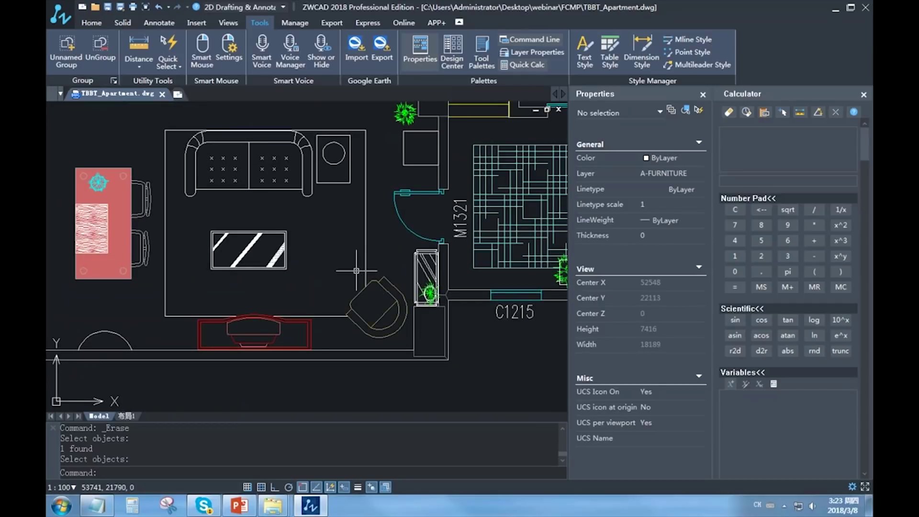
{"action": "scroll", "coordinate": [320, 248], "scroll_direction": "down", "scroll_amount": 3}
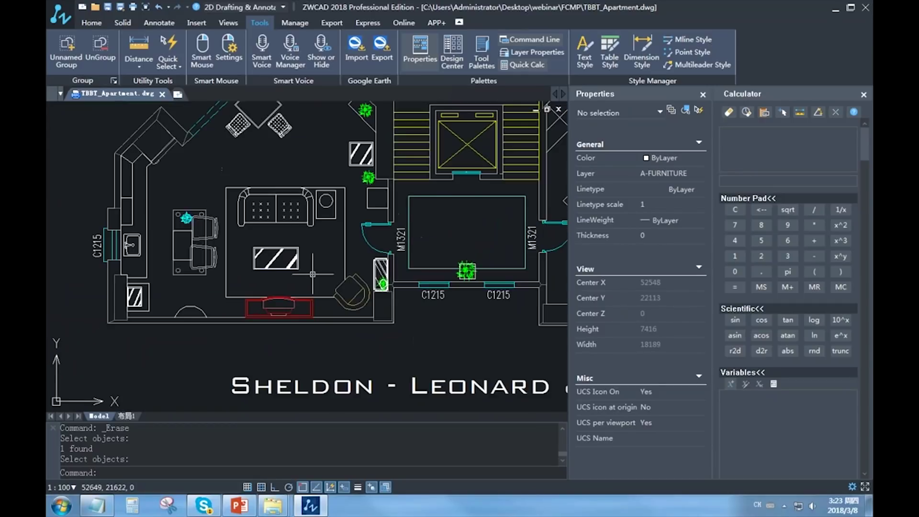
{"action": "scroll", "coordinate": [451, 217], "scroll_direction": "up", "scroll_amount": 3}
{"action": "mouse_move", "coordinate": [412, 193]}
{"action": "middle_mouse_down"}
{"action": "mouse_move", "coordinate": [400, 236]}
{"action": "mouse_move", "coordinate": [365, 291]}
{"action": "middle_mouse_up"}
{"action": "right_click_drag", "start_coordinate": [209, 245], "coordinate": [277, 185]}
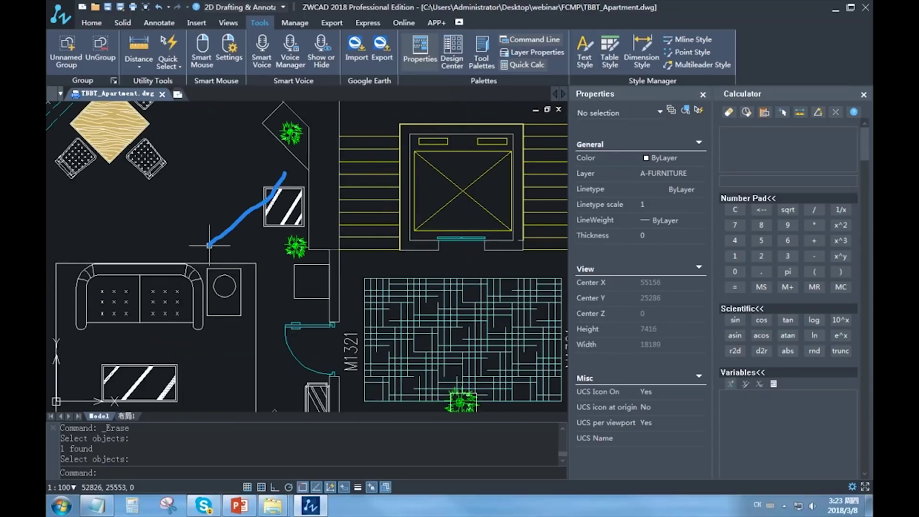
{"action": "scroll", "coordinate": [295, 231], "scroll_direction": "up", "scroll_amount": 3}
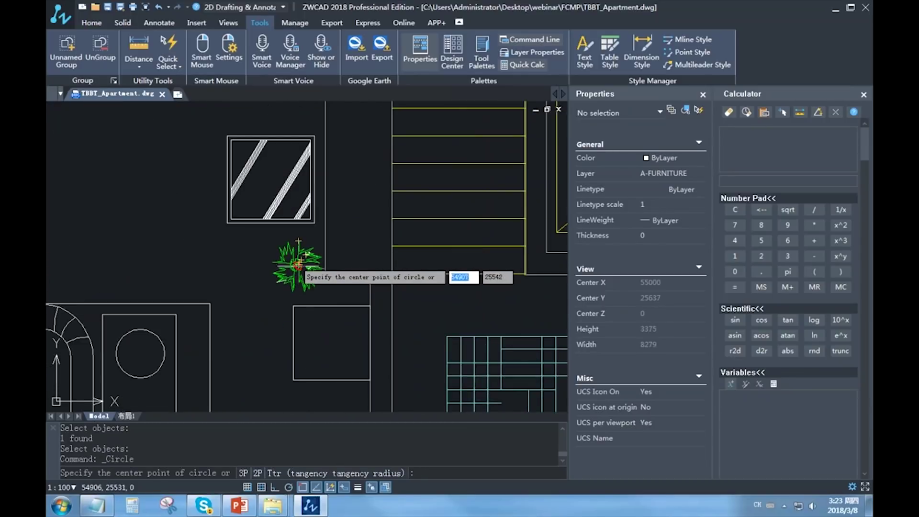
{"action": "left_click", "coordinate": [298, 263]}
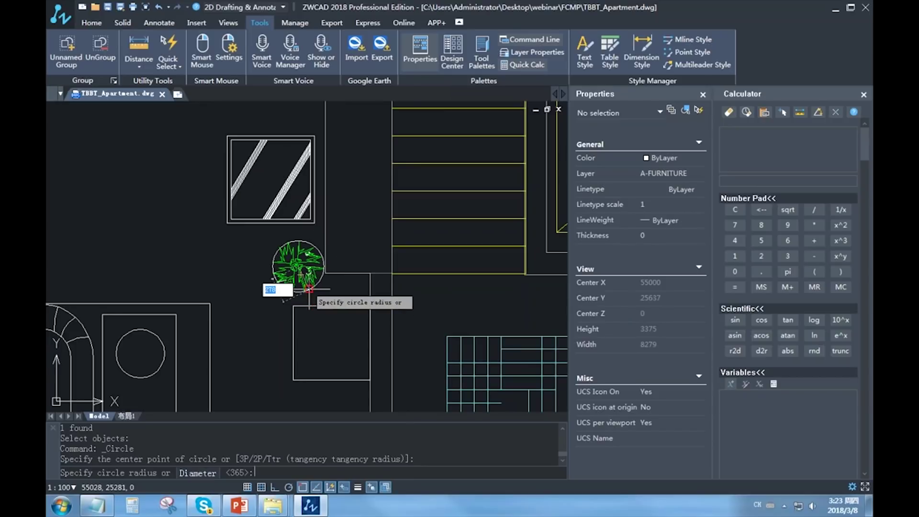
{"action": "left_click", "coordinate": [308, 289]}
Insert a Smart Voice point note just above the C1215 label on the slanted outer wall and record a message of about 17.6 seconds.
{"action": "scroll", "coordinate": [307, 285], "scroll_direction": "down", "scroll_amount": 2}
{"action": "scroll", "coordinate": [340, 286], "scroll_direction": "down", "scroll_amount": 6}
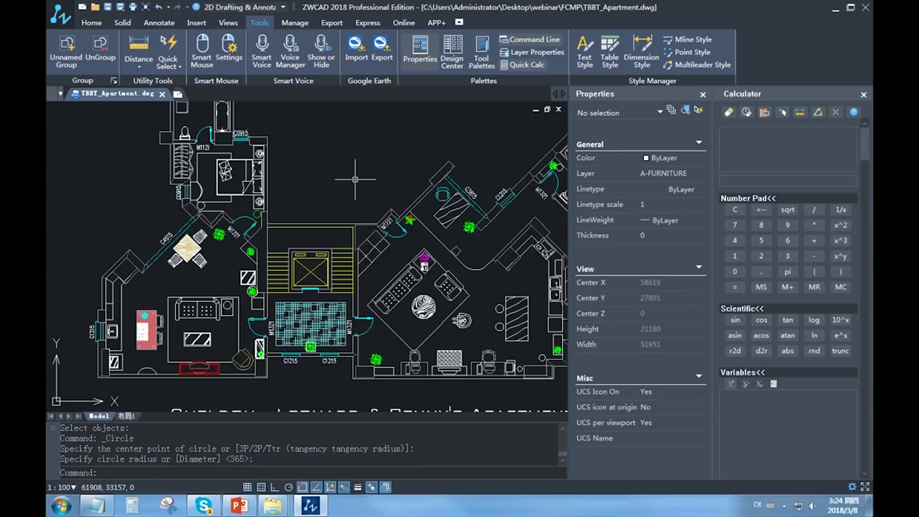
{"action": "left_click", "coordinate": [264, 64]}
{"action": "mouse_move", "coordinate": [354, 171]}
{"action": "middle_mouse_down"}
{"action": "mouse_move", "coordinate": [349, 151]}
{"action": "mouse_move", "coordinate": [237, 135]}
{"action": "middle_mouse_up"}
{"action": "scroll", "coordinate": [324, 158], "scroll_direction": "up", "scroll_amount": 5}
{"action": "middle_click_drag", "start_coordinate": [358, 226], "coordinate": [306, 196]}
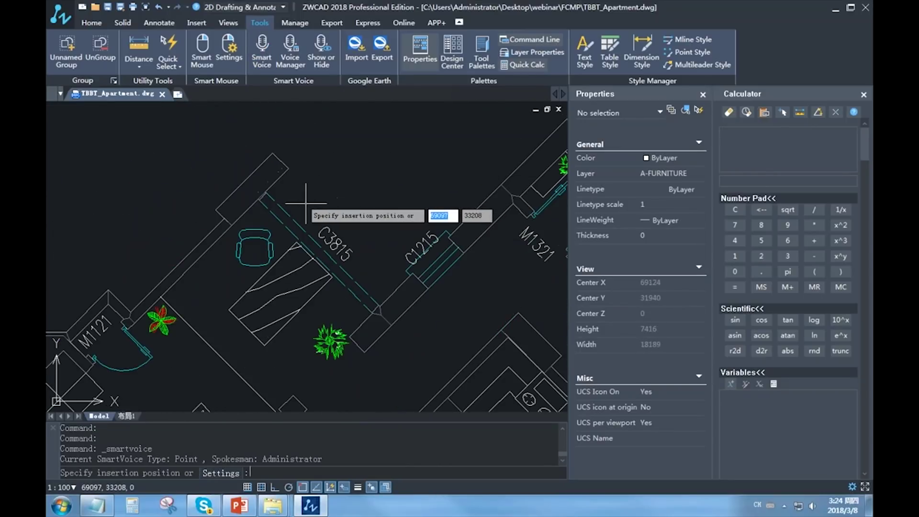
{"action": "middle_click_drag", "start_coordinate": [360, 237], "coordinate": [361, 232]}
{"action": "scroll", "coordinate": [361, 232], "scroll_direction": "up", "scroll_amount": 4}
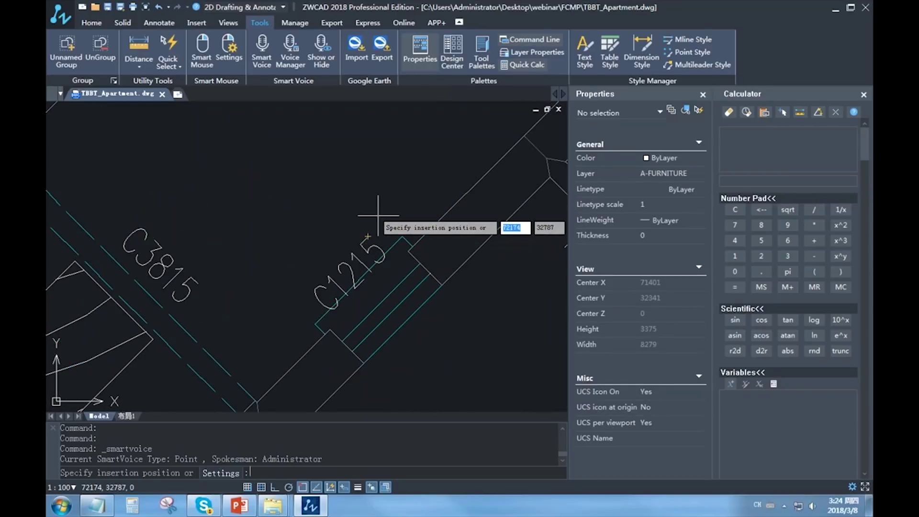
{"action": "left_click", "coordinate": [378, 215]}
{"action": "scroll", "coordinate": [390, 200], "scroll_direction": "up", "scroll_amount": 3}
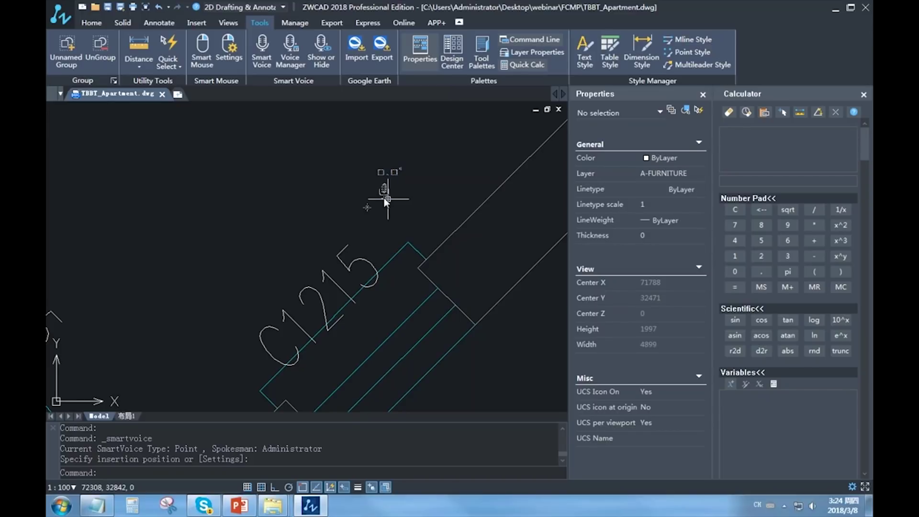
{"action": "left_click", "coordinate": [385, 200]}
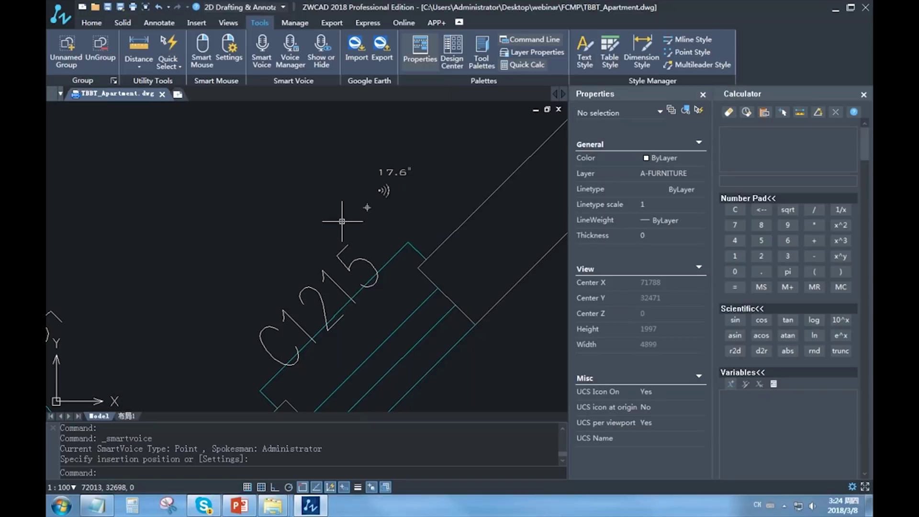
Play back the voice note above the C1215 window label and examine its marker in the surrounding drawing.
{"action": "scroll", "coordinate": [337, 213], "scroll_direction": "down", "scroll_amount": 3}
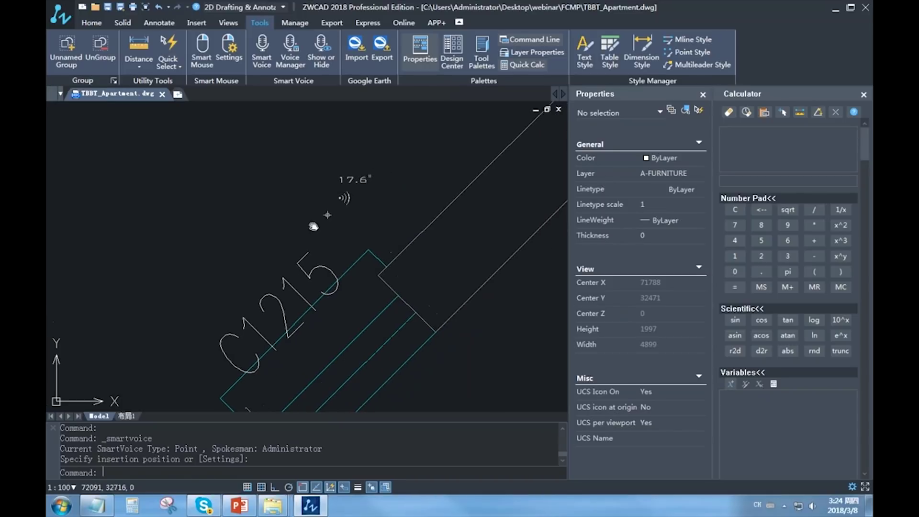
{"action": "left_click", "coordinate": [344, 205]}
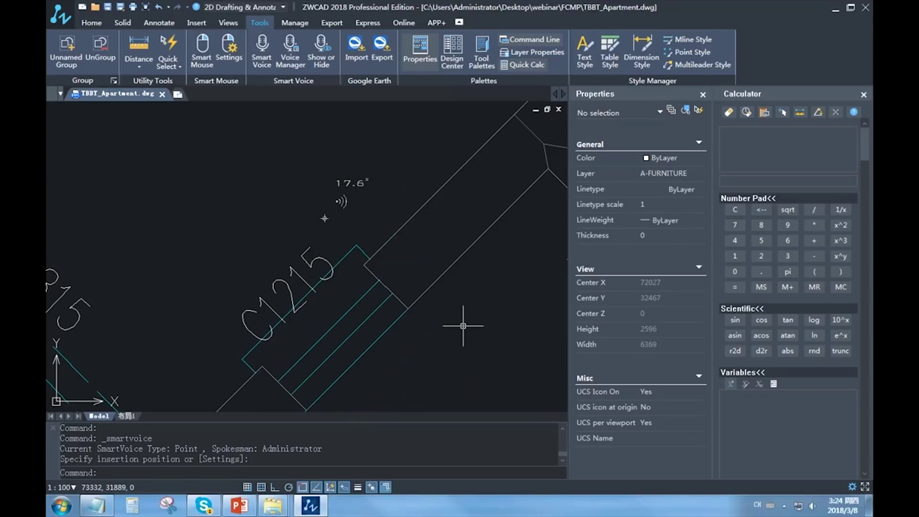
{"action": "scroll", "coordinate": [408, 283], "scroll_direction": "down", "scroll_amount": 1}
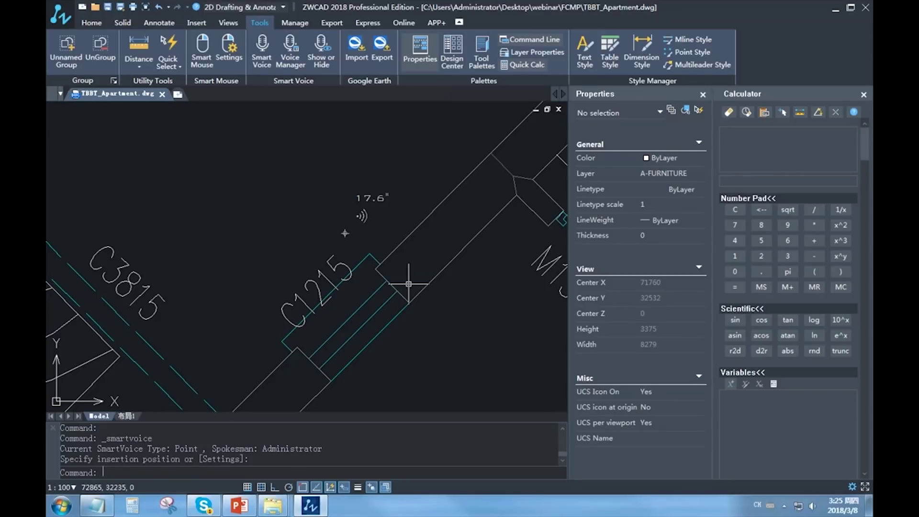
{"action": "scroll", "coordinate": [358, 251], "scroll_direction": "down", "scroll_amount": 3}
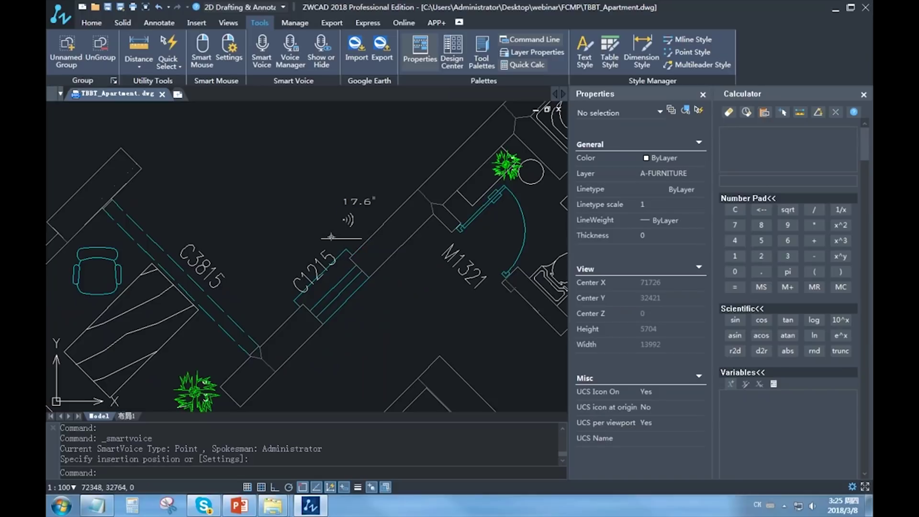
{"action": "scroll", "coordinate": [342, 228], "scroll_direction": "up", "scroll_amount": 3}
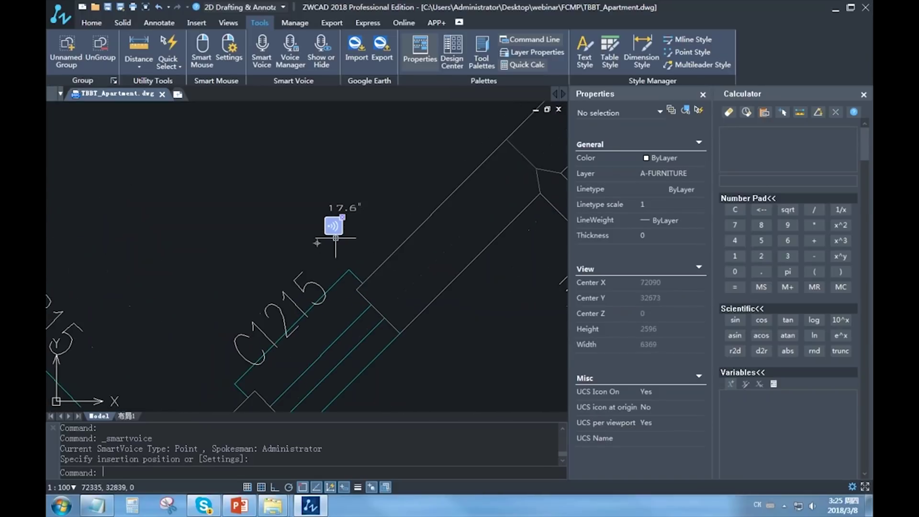
{"action": "scroll", "coordinate": [342, 228], "scroll_direction": "down", "scroll_amount": 2}
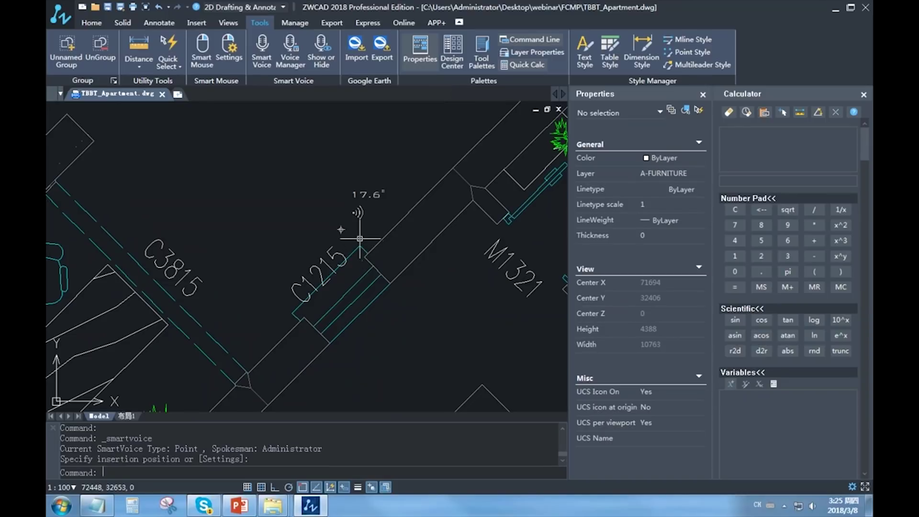
{"action": "scroll", "coordinate": [364, 249], "scroll_direction": "down", "scroll_amount": 2}
{"action": "scroll", "coordinate": [367, 268], "scroll_direction": "up", "scroll_amount": 1}
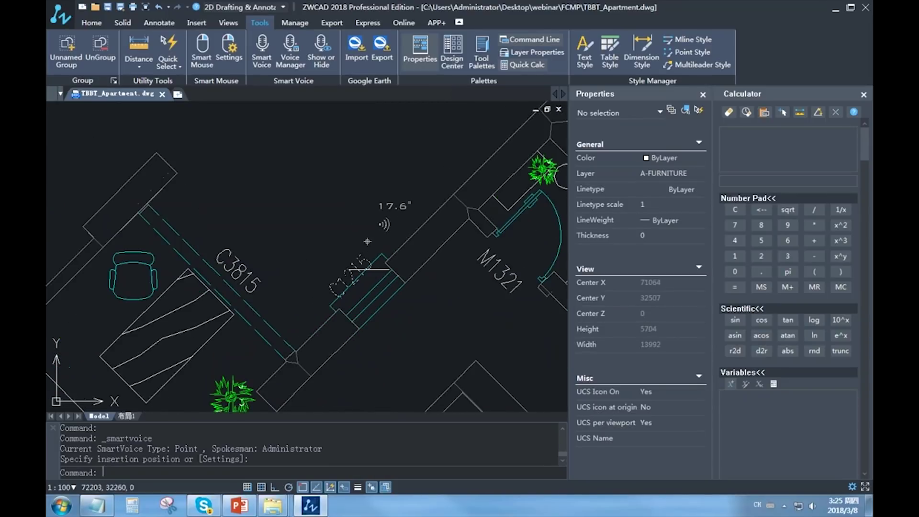
{"action": "scroll", "coordinate": [377, 271], "scroll_direction": "down", "scroll_amount": 1}
{"action": "middle_click_drag", "start_coordinate": [376, 276], "coordinate": [383, 257]}
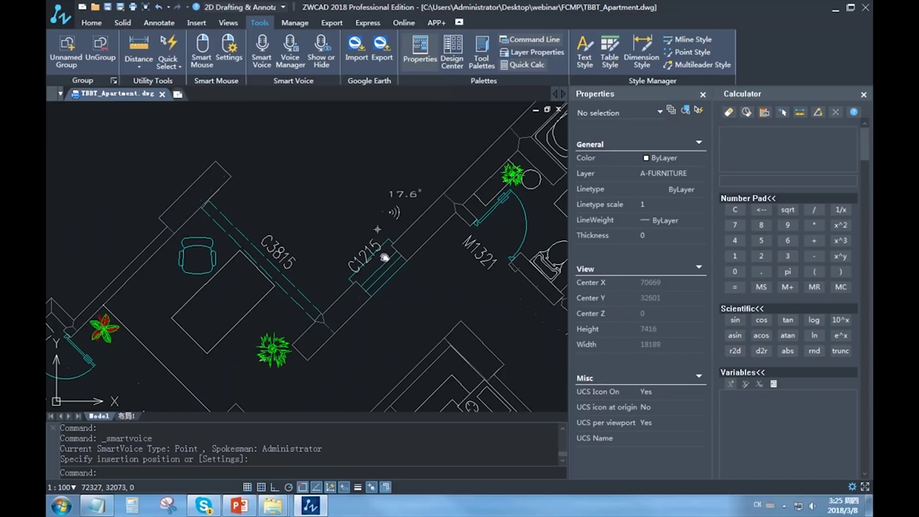
{"action": "scroll", "coordinate": [383, 260], "scroll_direction": "up", "scroll_amount": 1}
{"action": "scroll", "coordinate": [387, 264], "scroll_direction": "down", "scroll_amount": 2}
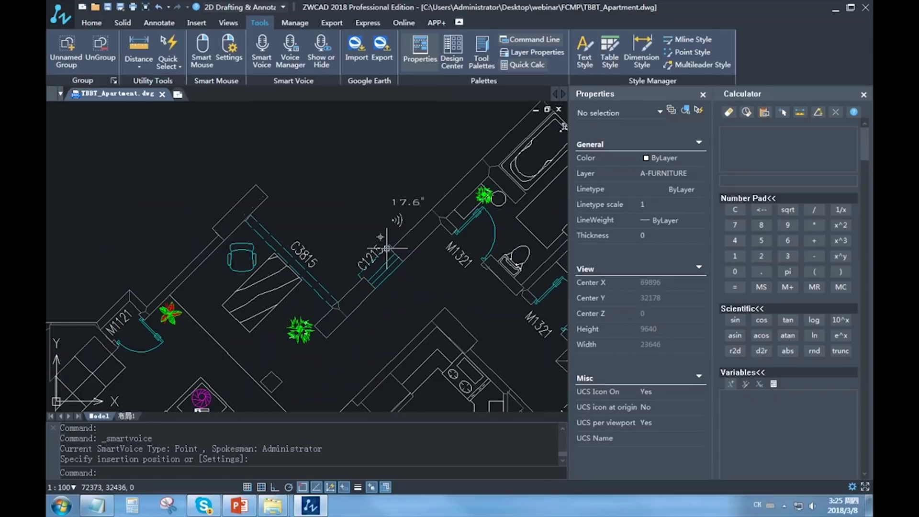
{"action": "scroll", "coordinate": [383, 237], "scroll_direction": "up", "scroll_amount": 2}
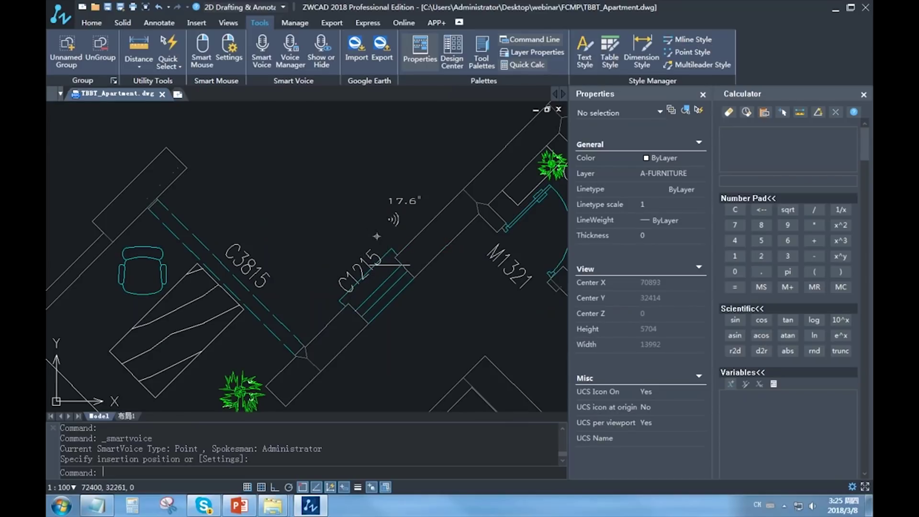
{"action": "scroll", "coordinate": [391, 264], "scroll_direction": "down", "scroll_amount": 5}
{"action": "scroll", "coordinate": [309, 265], "scroll_direction": "up", "scroll_amount": 2}
{"action": "scroll", "coordinate": [250, 209], "scroll_direction": "up", "scroll_amount": 1}
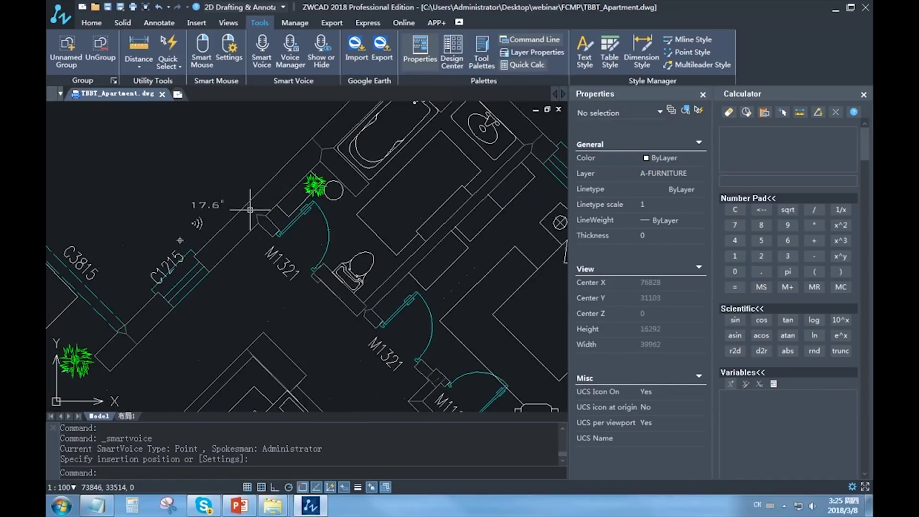
{"action": "middle_click_drag", "start_coordinate": [224, 222], "coordinate": [320, 221]}
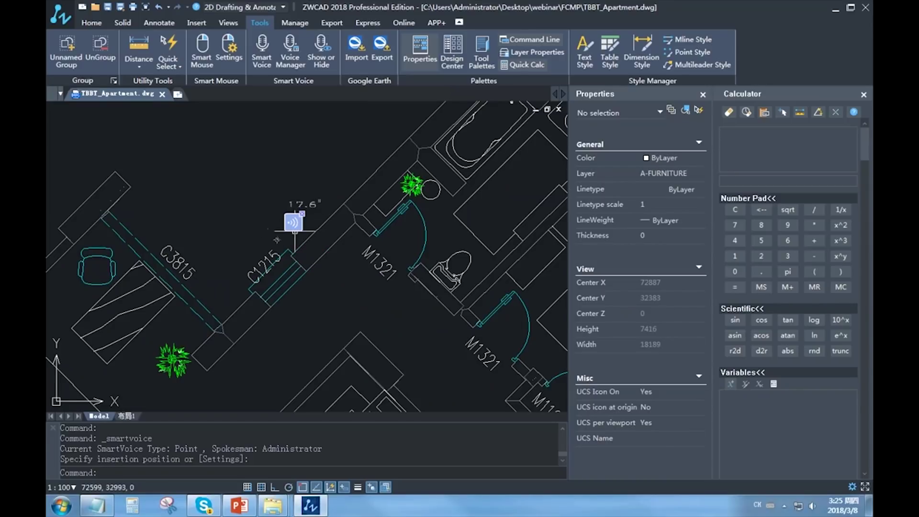
Review the recording in the SmartVoice Manager, close the manager without changes, and hide all SmartVoice objects in the drawing.
{"action": "left_click", "coordinate": [300, 64]}
{"action": "left_click", "coordinate": [479, 174]}
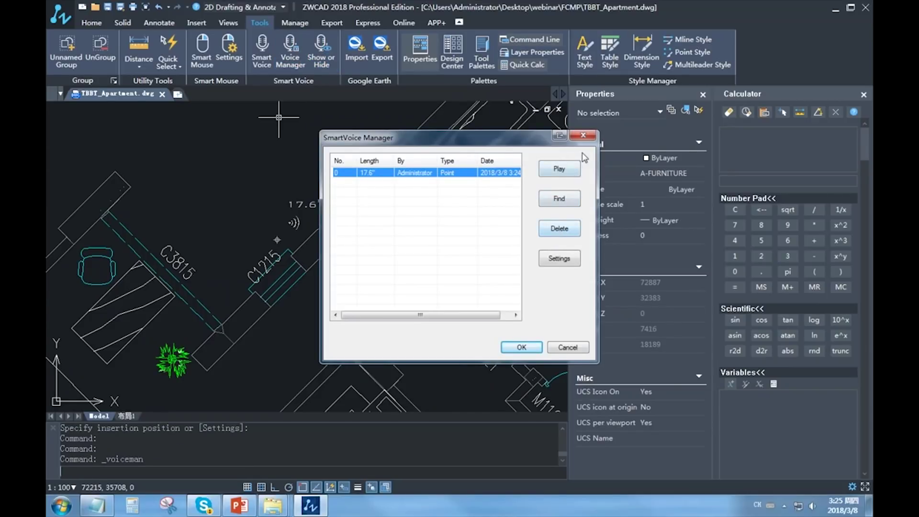
{"action": "left_click", "coordinate": [583, 135]}
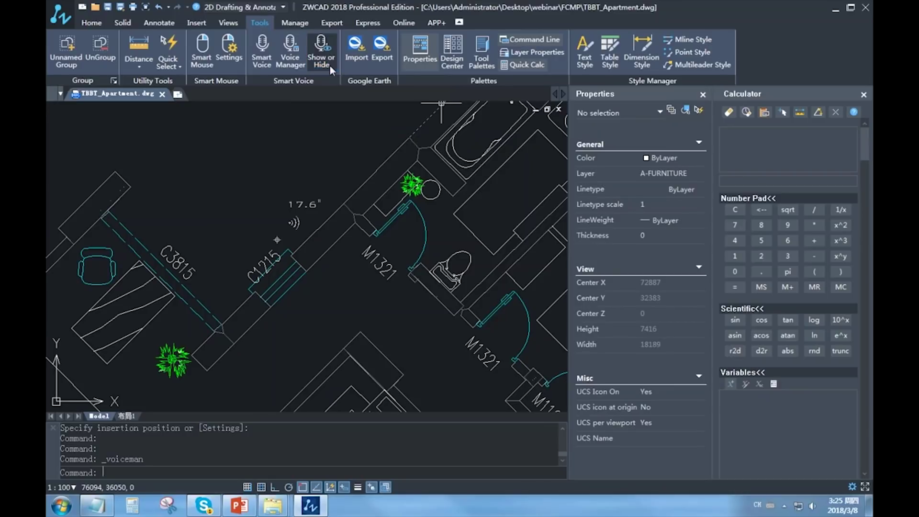
{"action": "left_click", "coordinate": [330, 65]}
{"action": "left_click", "coordinate": [329, 65]}
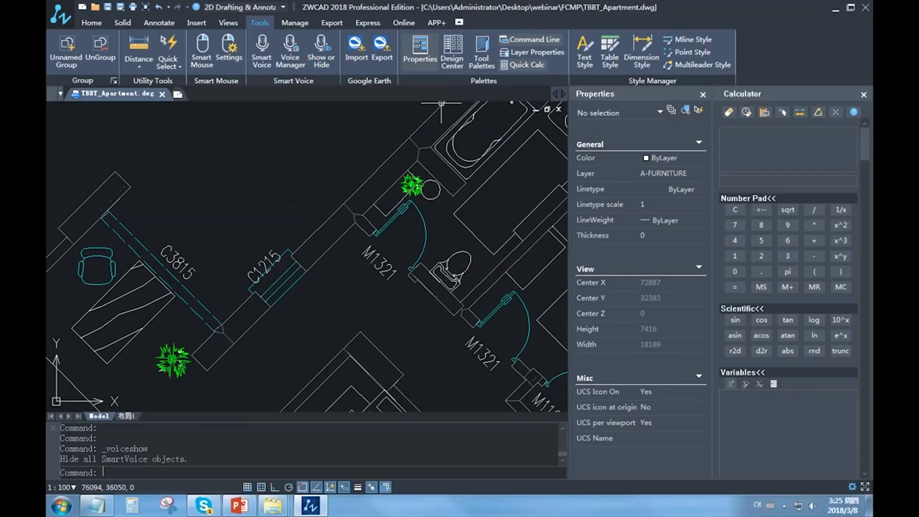
Open Smart Select with the SMARTSEL command while the whole apartment plan is in view.
{"action": "scroll", "coordinate": [313, 239], "scroll_direction": "down", "scroll_amount": 1}
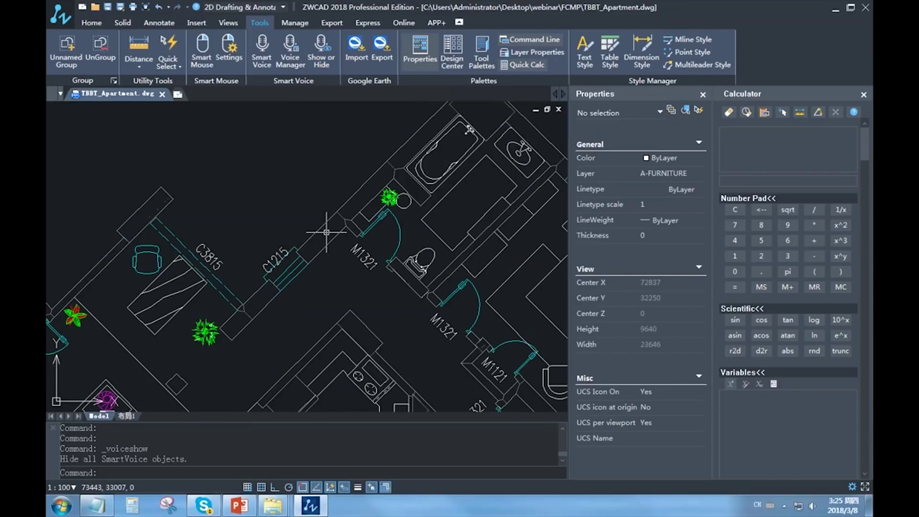
{"action": "scroll", "coordinate": [326, 232], "scroll_direction": "down", "scroll_amount": 5}
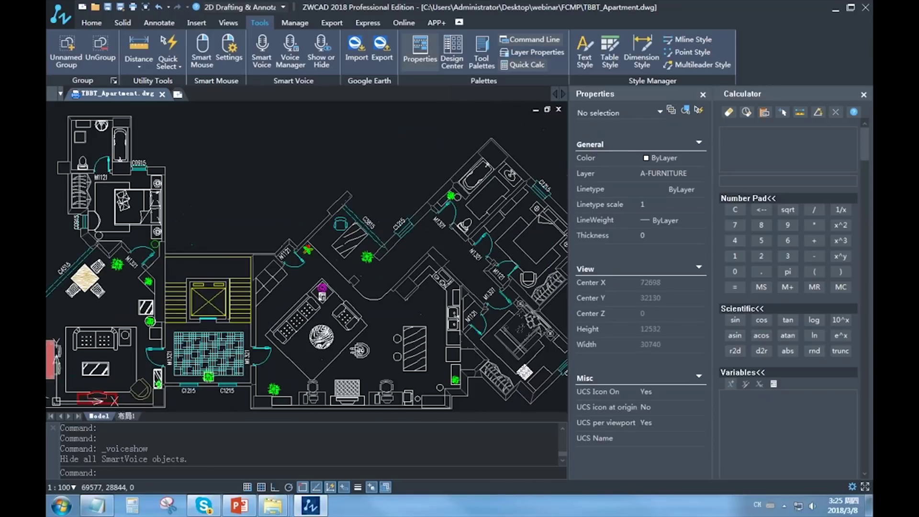
{"action": "scroll", "coordinate": [364, 271], "scroll_direction": "down", "scroll_amount": 2}
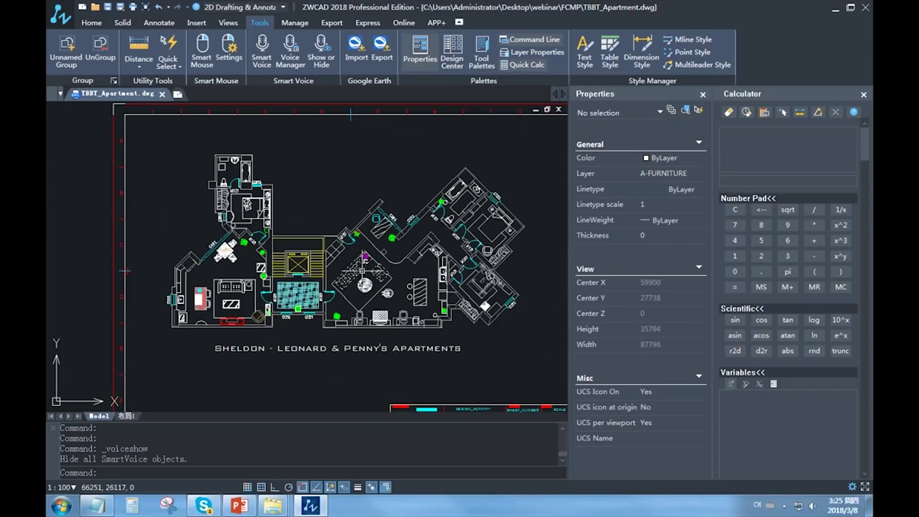
{"action": "type", "text": "smar"}
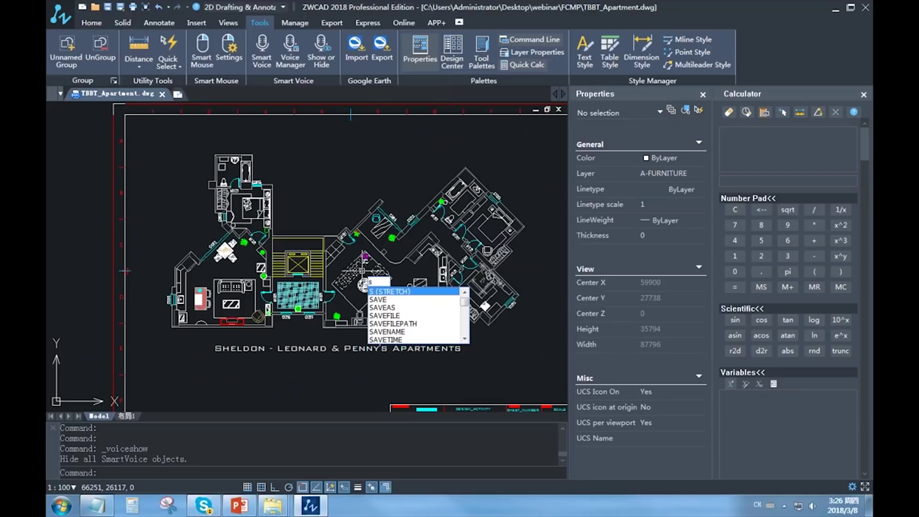
{"action": "key", "text": "Down"}
{"action": "key", "text": "Down"}
{"action": "key", "text": "Down"}
{"action": "key", "text": "Return"}
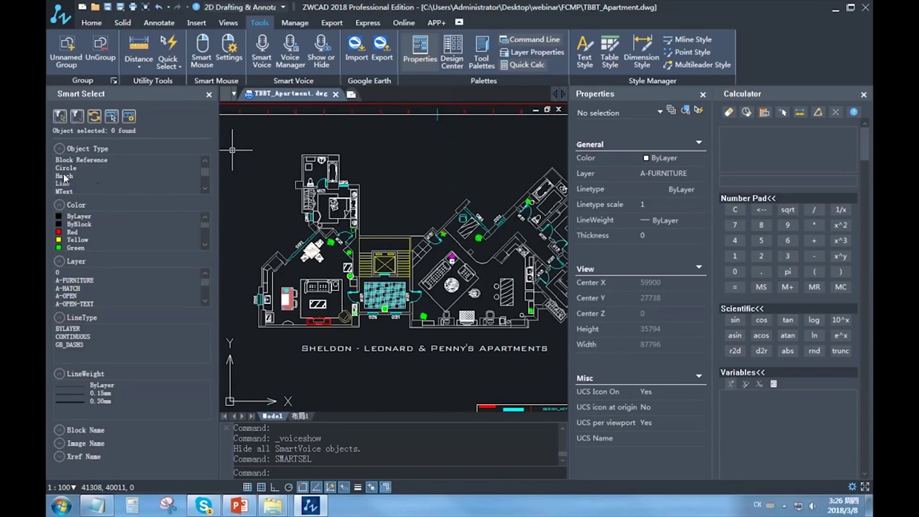
Try to select the red hatches with the Smart Select object type and color filters, and clear the filters.
{"action": "left_click", "coordinate": [65, 176]}
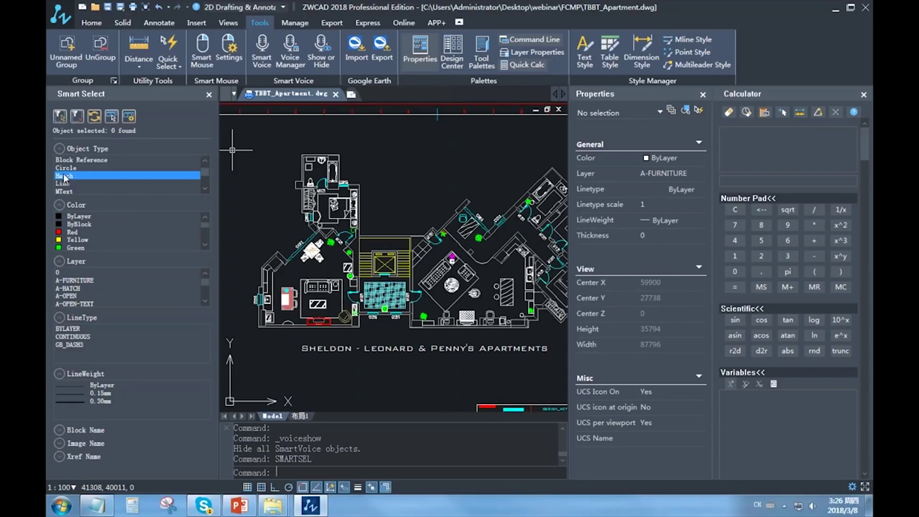
{"action": "left_click", "coordinate": [84, 233]}
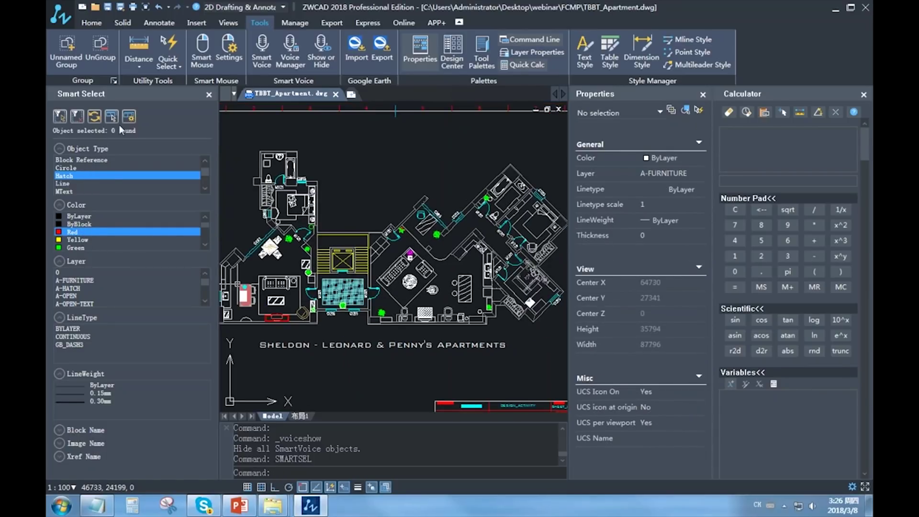
{"action": "left_click", "coordinate": [78, 121]}
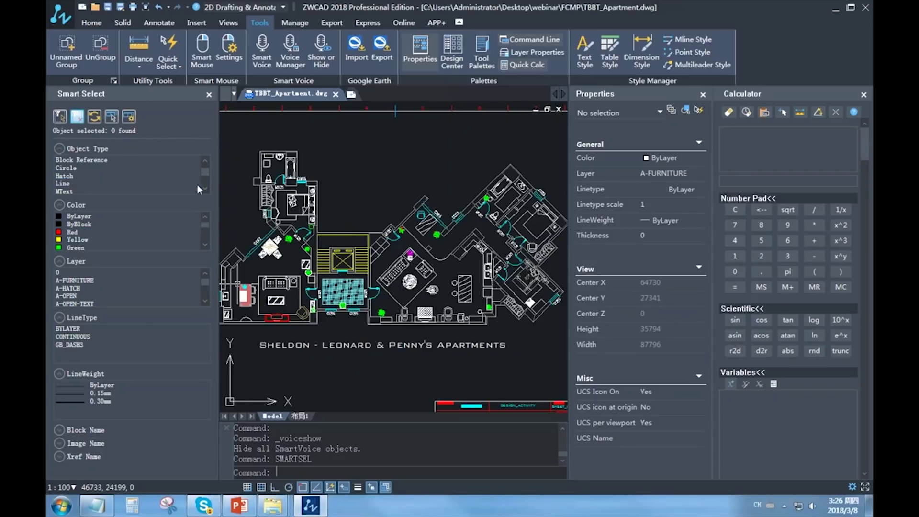
Select all red lines with the Smart Select object type and color filters, and check the selection in Properties.
{"action": "left_click", "coordinate": [76, 183]}
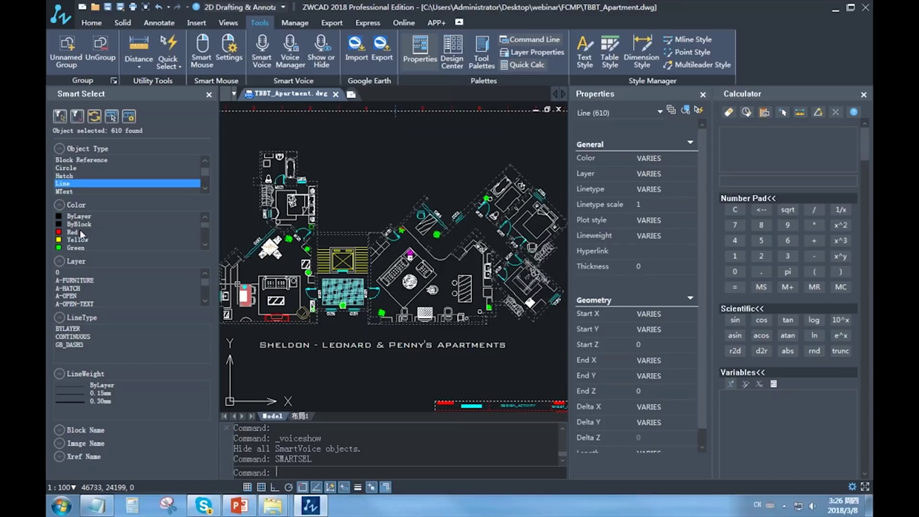
{"action": "left_click", "coordinate": [80, 231]}
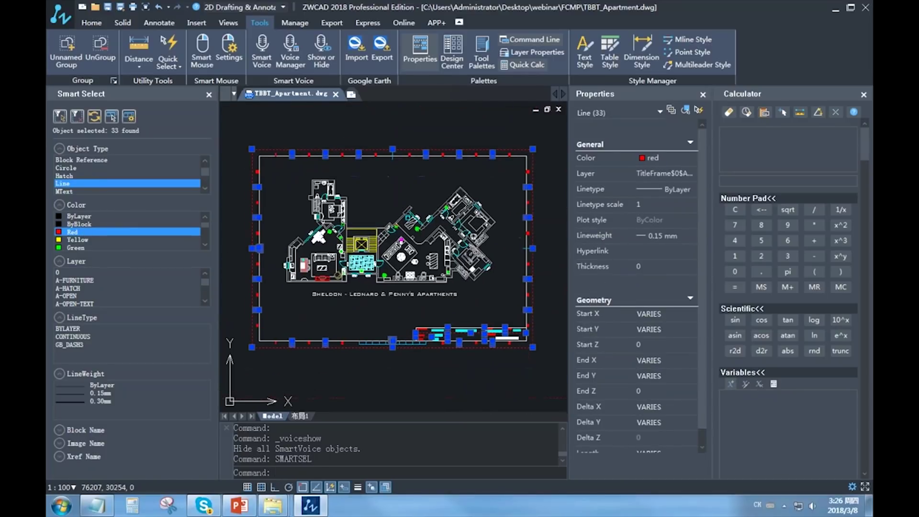
{"action": "left_click", "coordinate": [615, 112]}
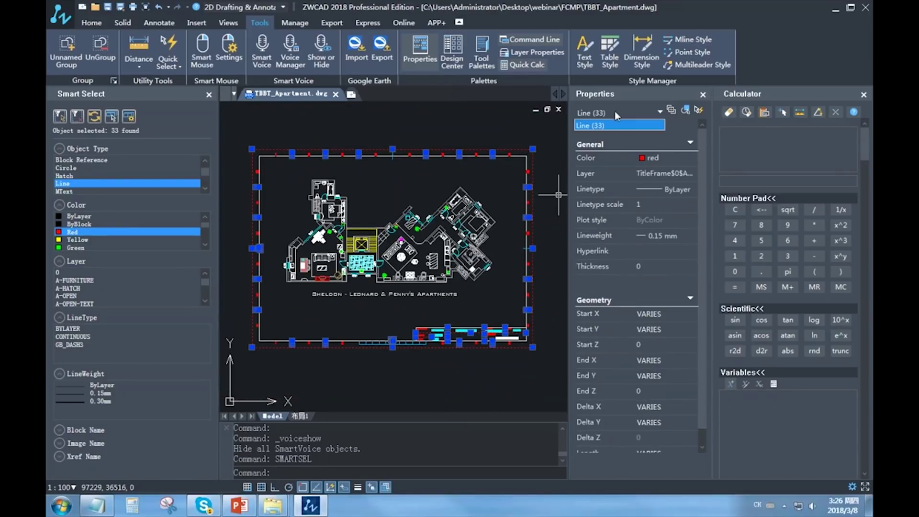
{"action": "left_click", "coordinate": [617, 125]}
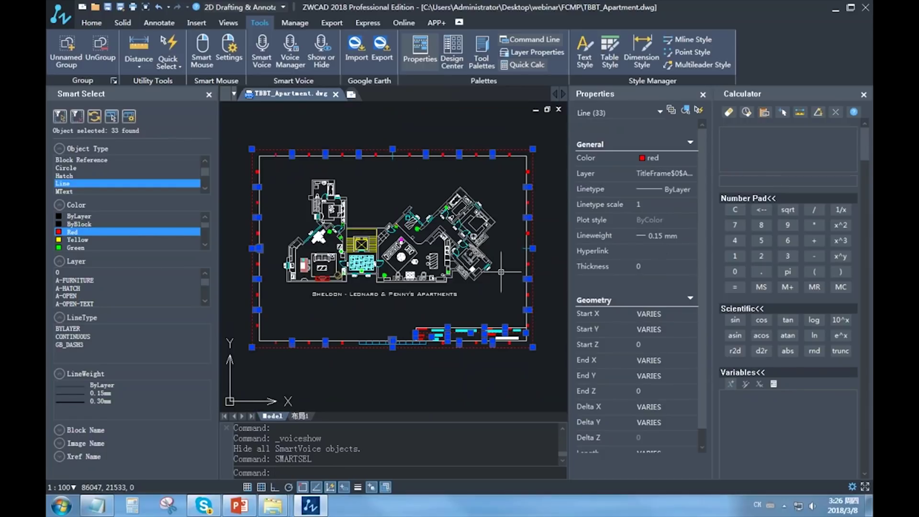
Clear the red line selection and close Smart Select.
{"action": "key", "text": "Escape"}
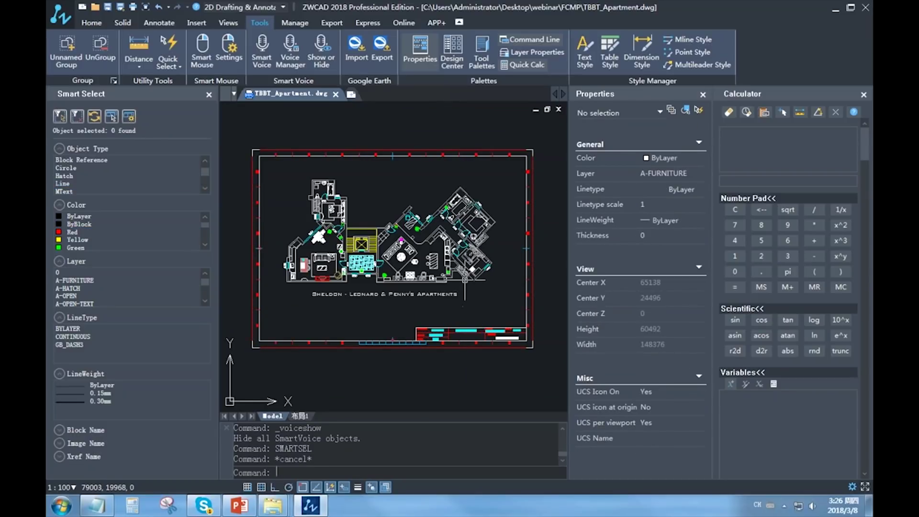
{"action": "scroll", "coordinate": [402, 253], "scroll_direction": "up", "scroll_amount": 5}
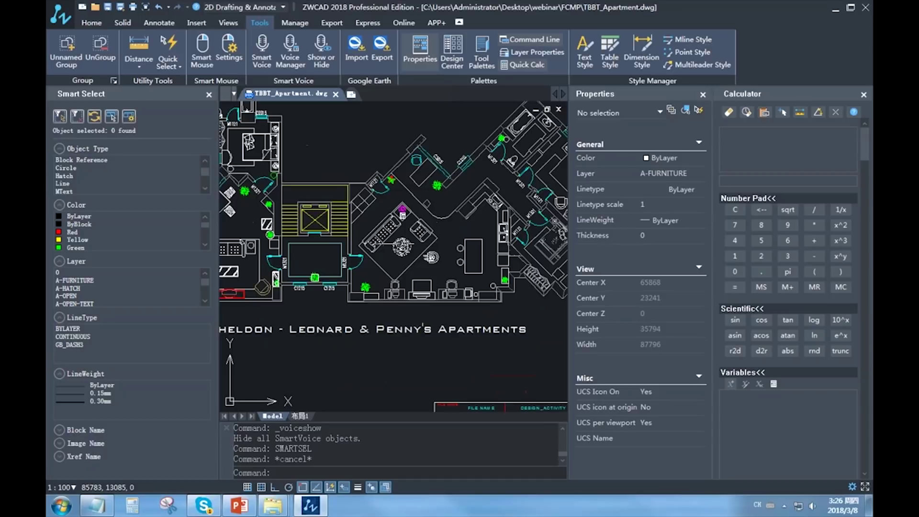
{"action": "middle_click_drag", "start_coordinate": [411, 238], "coordinate": [534, 280]}
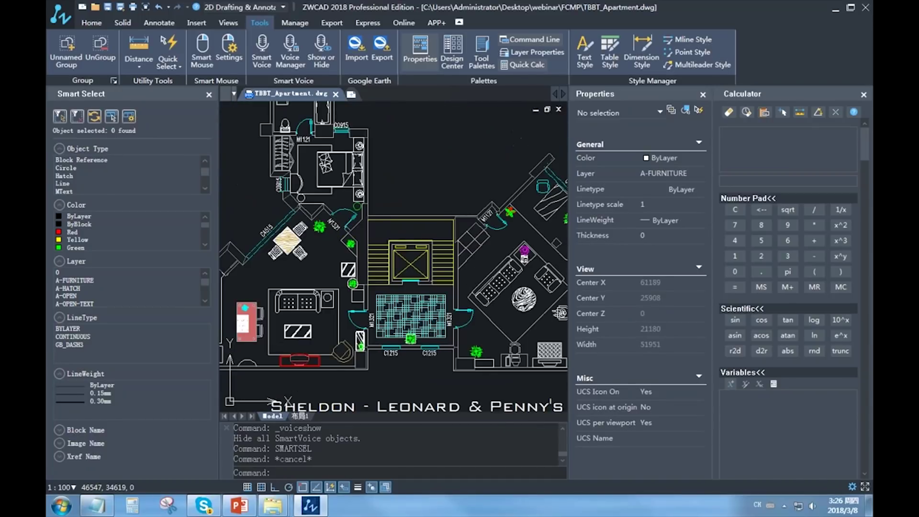
{"action": "left_click", "coordinate": [208, 94]}
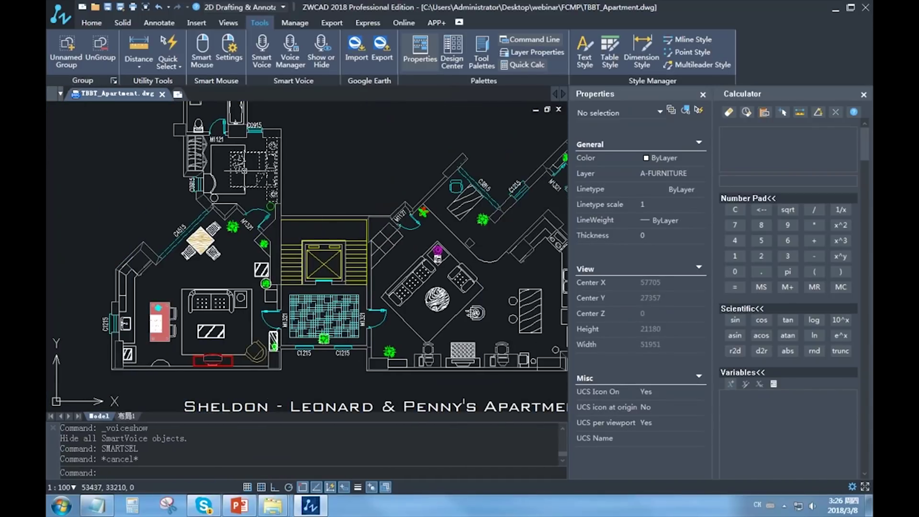
Save the drawing under the new name TBBT_Apartment_test.dwg in the FCMP folder.
{"action": "scroll", "coordinate": [258, 191], "scroll_direction": "down", "scroll_amount": 3}
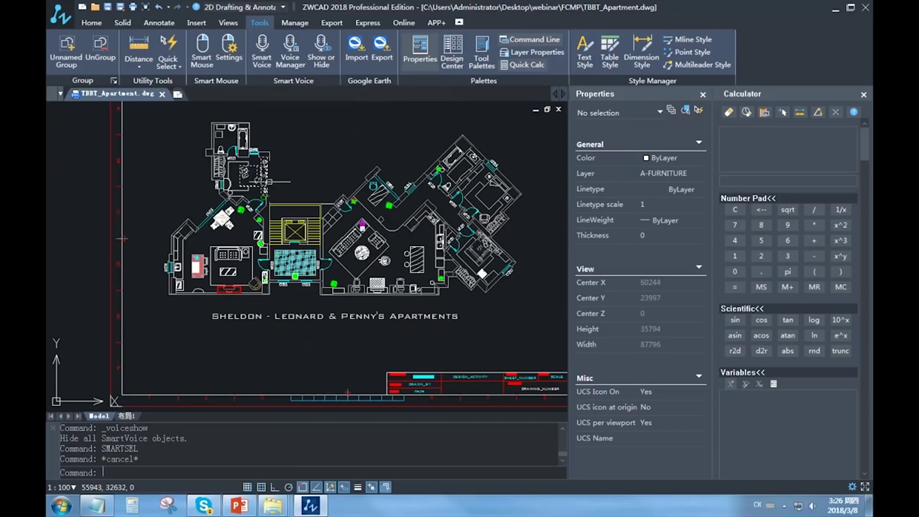
{"action": "left_click", "coordinate": [120, 8]}
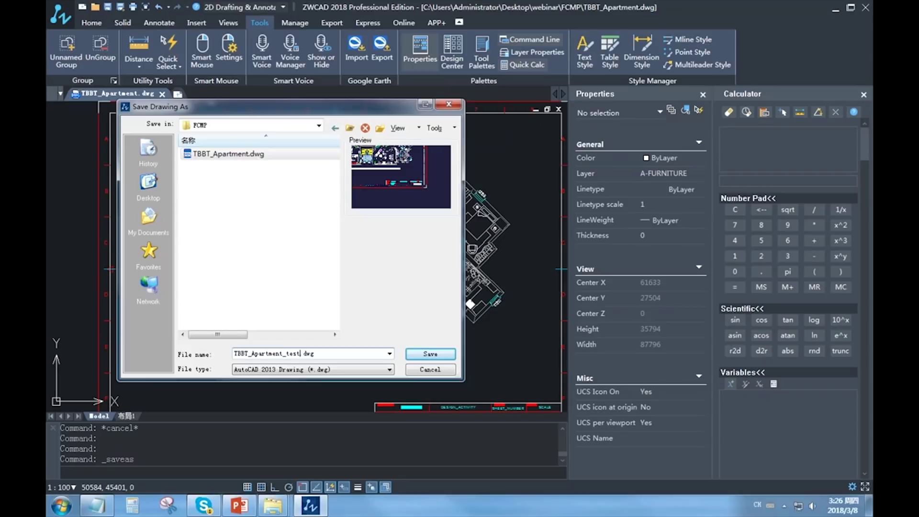
{"action": "key", "text": "Return"}
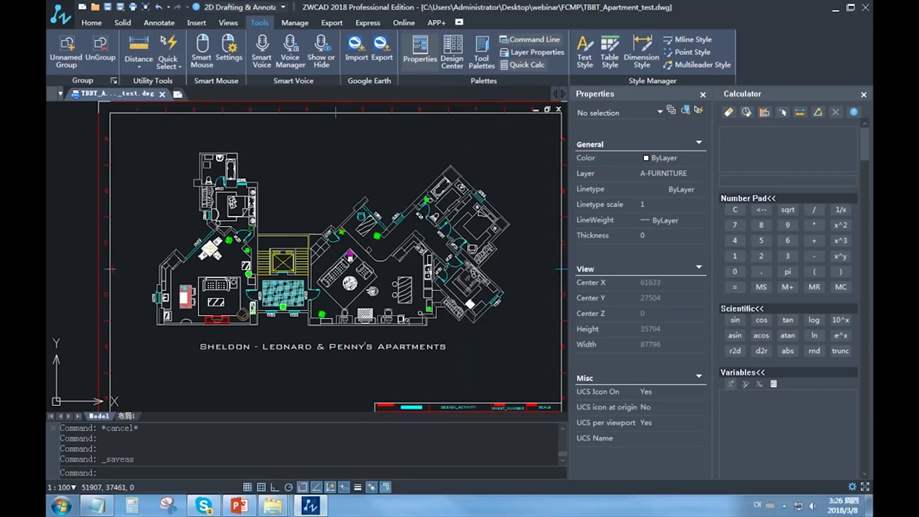
{"action": "key", "text": "Escape"}
{"action": "key", "text": "Escape"}
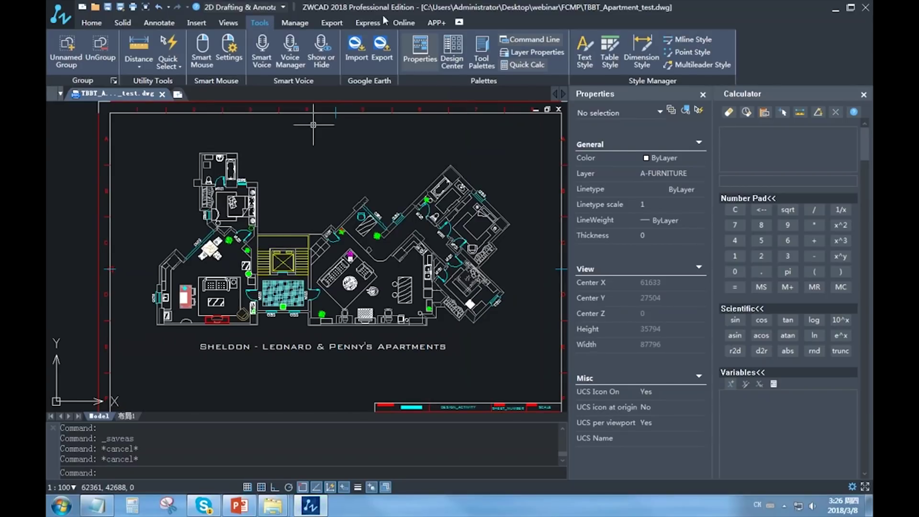
Open File Compare with the FCMP command, and review its options and the old graphic's difference color choices without changing them.
{"action": "type", "text": "fcm"}
{"action": "key", "text": "Return"}
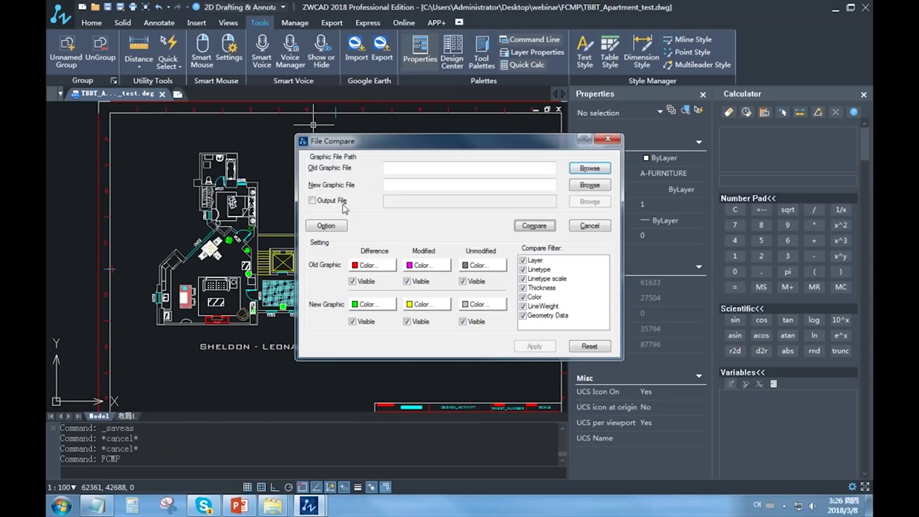
{"action": "left_click", "coordinate": [346, 229]}
{"action": "left_click", "coordinate": [346, 229]}
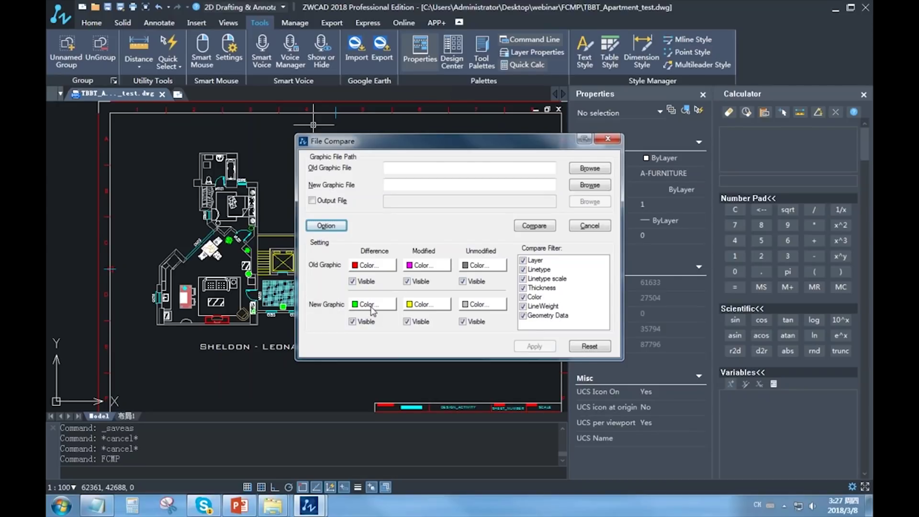
{"action": "left_click", "coordinate": [378, 264]}
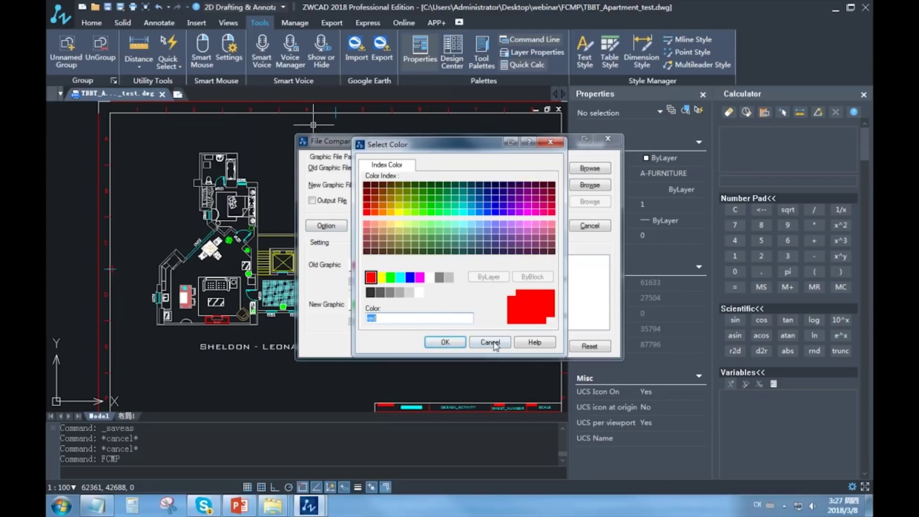
{"action": "left_click", "coordinate": [489, 342]}
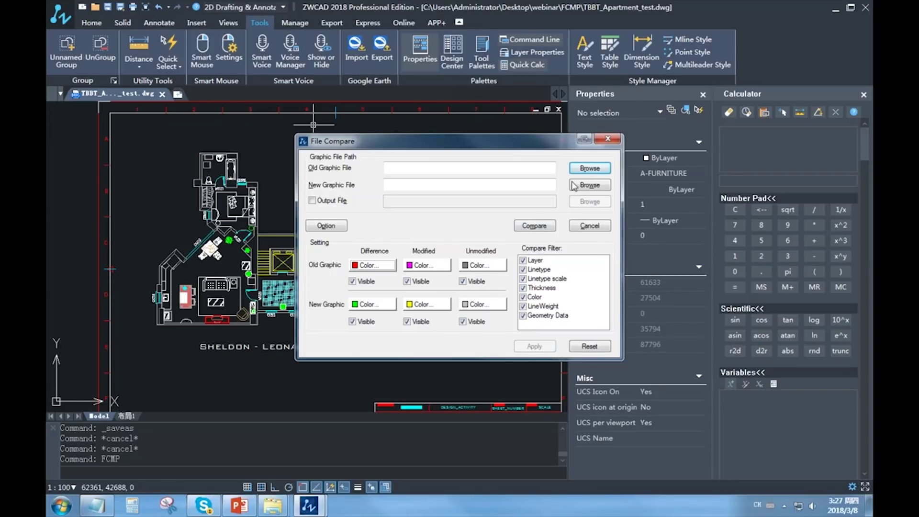
Set TBBT_Apartment.dwg from the FCMP folder inside the desktop's webinar folder as the old graphic file.
{"action": "left_click", "coordinate": [590, 168]}
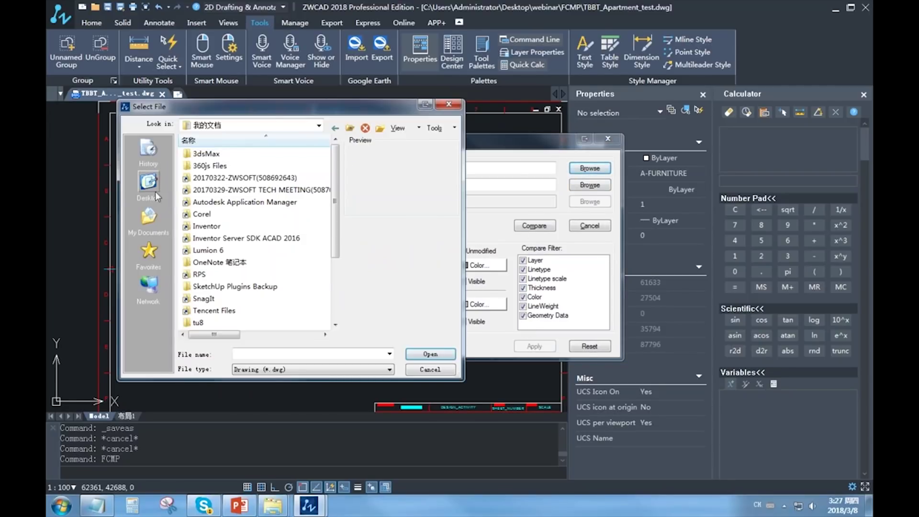
{"action": "left_click", "coordinate": [148, 184]}
{"action": "left_click", "coordinate": [261, 354]}
{"action": "type", "text": "we"}
{"action": "key", "text": "Down"}
{"action": "key", "text": "Return"}
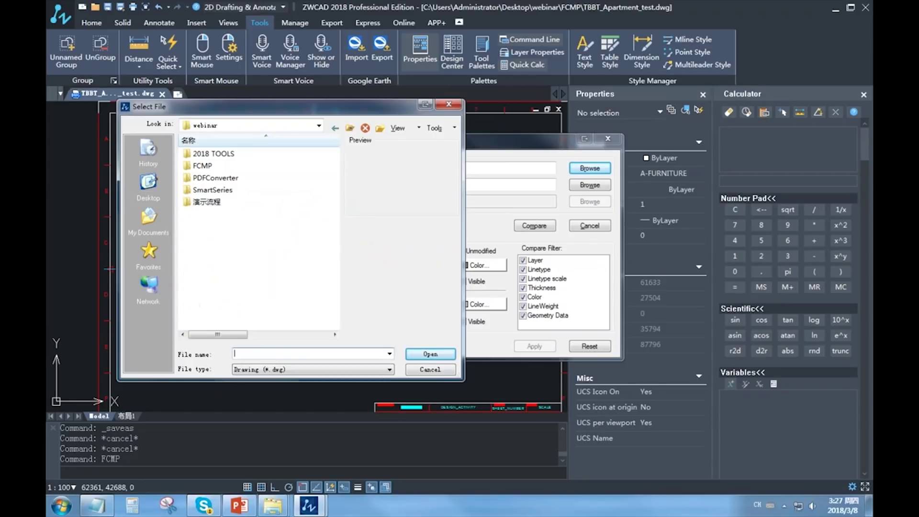
{"action": "double_click", "coordinate": [204, 165]}
{"action": "left_click", "coordinate": [271, 155]}
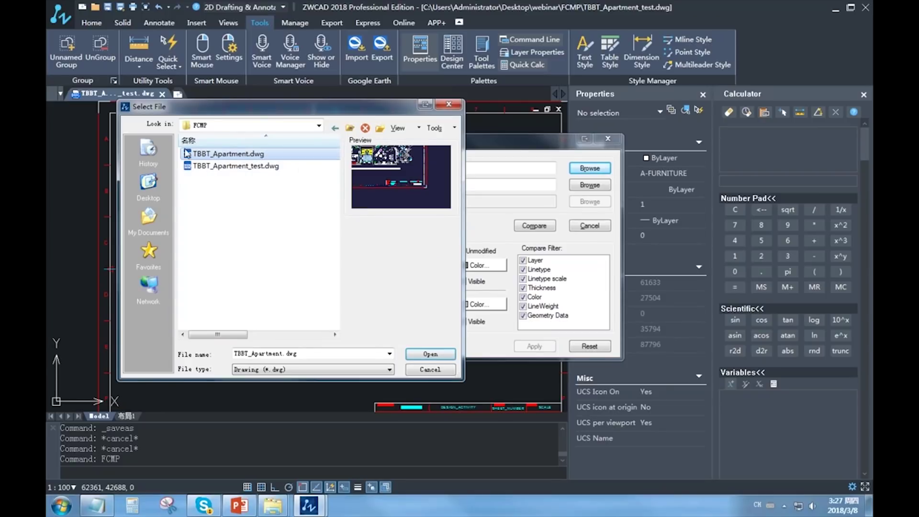
{"action": "left_click", "coordinate": [431, 354]}
Set TBBT_Apartment_test.dwg as the new graphic file and run the comparison.
{"action": "left_click", "coordinate": [575, 186]}
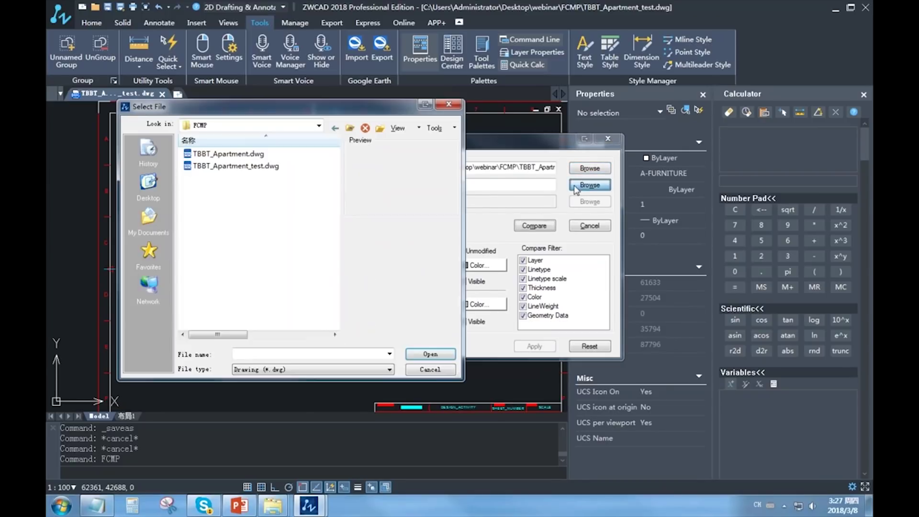
{"action": "left_click", "coordinate": [226, 167]}
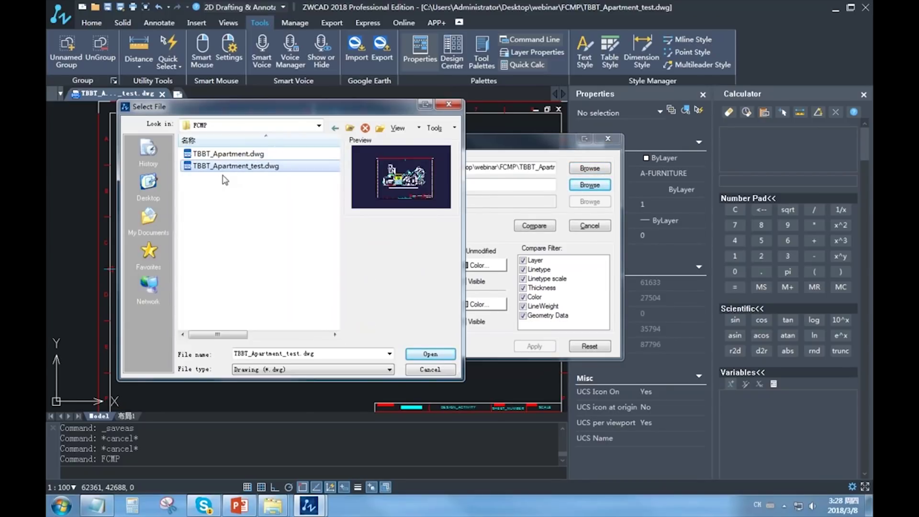
{"action": "double_click", "coordinate": [228, 167]}
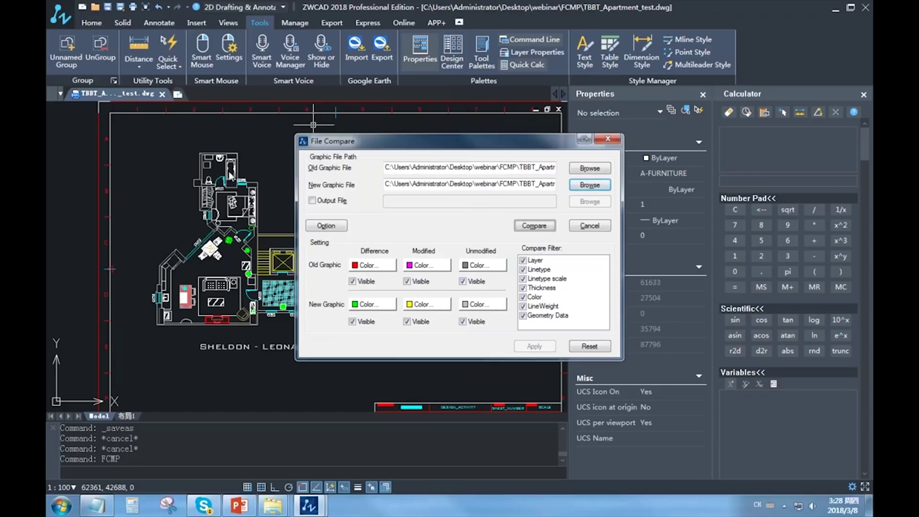
{"action": "left_click", "coordinate": [527, 226]}
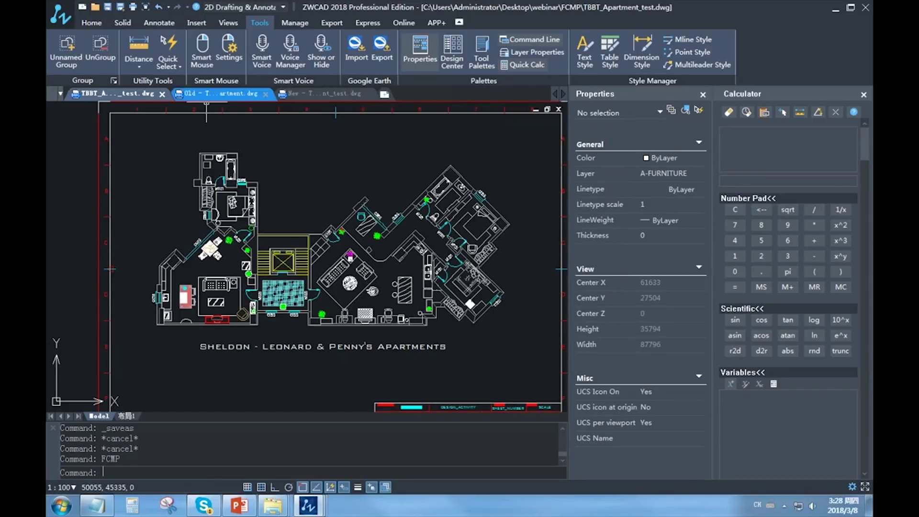
Examine the magenta dining table and chairs marked as modified in the old comparison drawing.
{"action": "middle_click_drag", "start_coordinate": [286, 278], "coordinate": [524, 365]}
{"action": "scroll", "coordinate": [524, 365], "scroll_direction": "down", "scroll_amount": 2}
{"action": "middle_click_drag", "start_coordinate": [352, 285], "coordinate": [331, 301]}
{"action": "scroll", "coordinate": [276, 248], "scroll_direction": "up", "scroll_amount": 5}
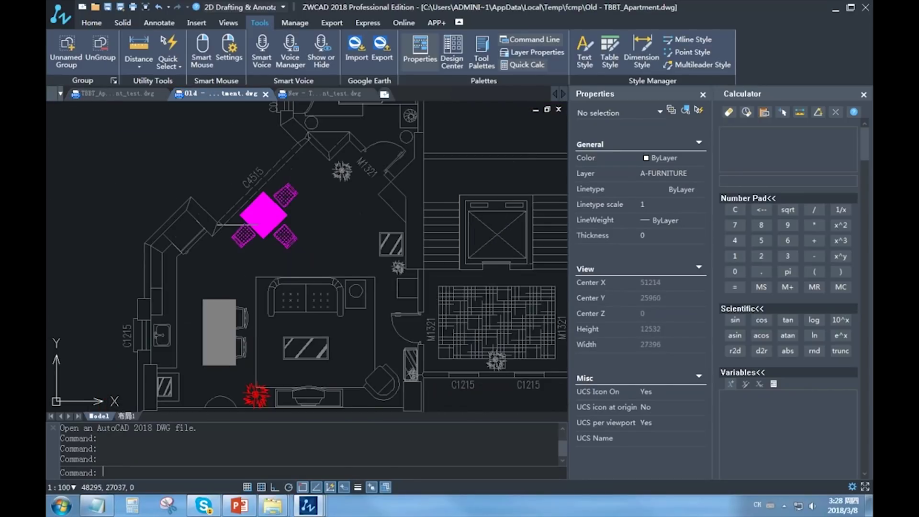
{"action": "scroll", "coordinate": [277, 219], "scroll_direction": "up", "scroll_amount": 2}
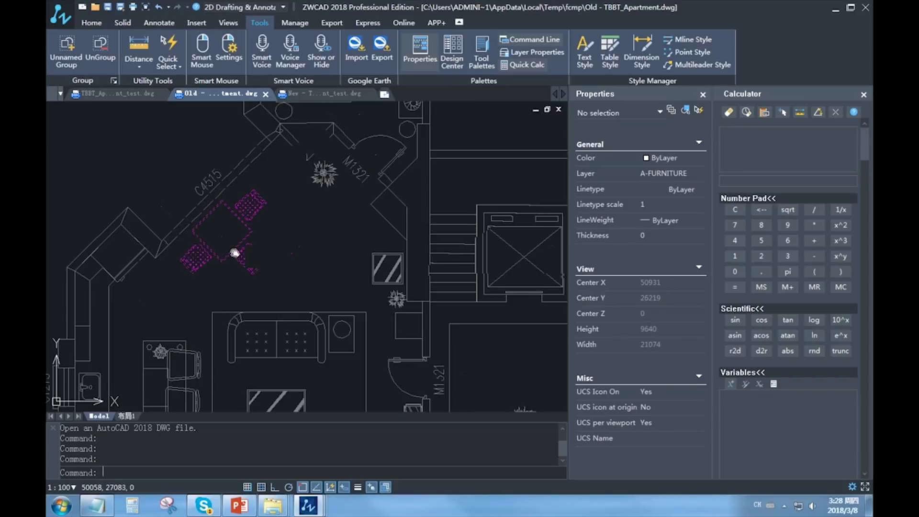
{"action": "mouse_move", "coordinate": [239, 260]}
{"action": "middle_mouse_down"}
{"action": "mouse_move", "coordinate": [250, 219]}
{"action": "mouse_move", "coordinate": [236, 224]}
{"action": "middle_mouse_up"}
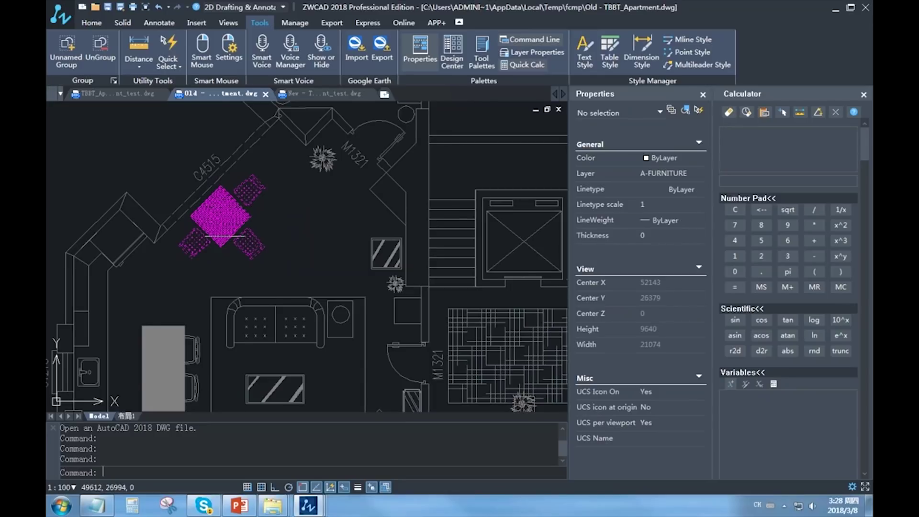
Examine the matching yellow dining table and chairs in the new comparison drawing.
{"action": "left_click", "coordinate": [330, 94]}
{"action": "scroll", "coordinate": [197, 256], "scroll_direction": "up", "scroll_amount": 4}
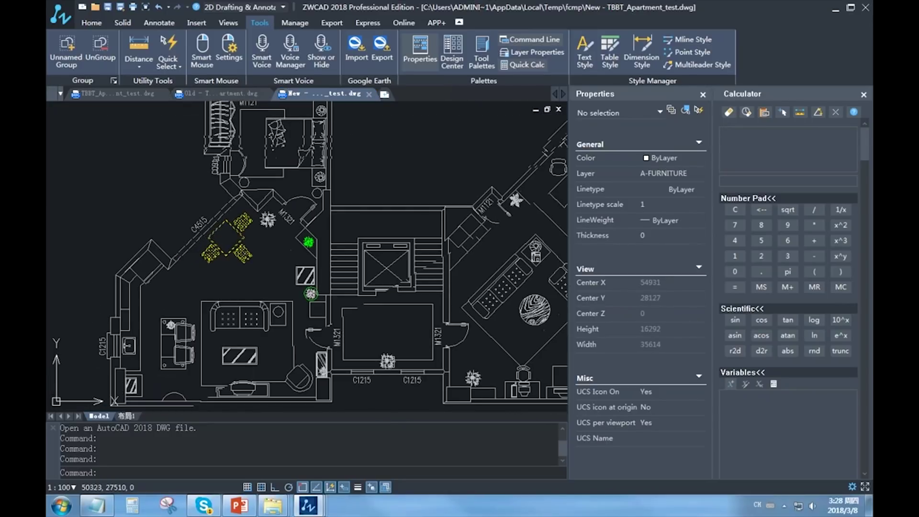
{"action": "middle_click_drag", "start_coordinate": [224, 256], "coordinate": [233, 216]}
Inspect the red plant beside the TV cabinet in the old comparison drawing by selecting its block.
{"action": "left_click", "coordinate": [218, 95]}
{"action": "middle_click_drag", "start_coordinate": [253, 326], "coordinate": [257, 262]}
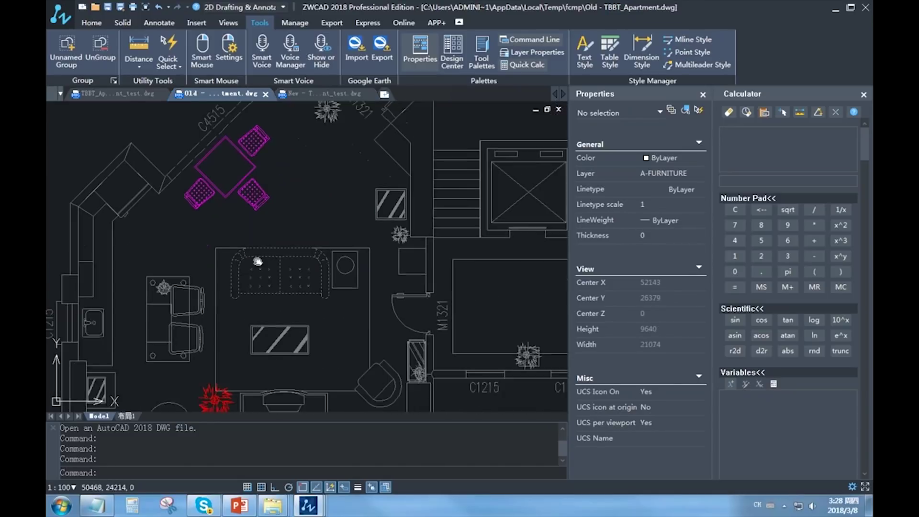
{"action": "scroll", "coordinate": [242, 286], "scroll_direction": "up", "scroll_amount": 4}
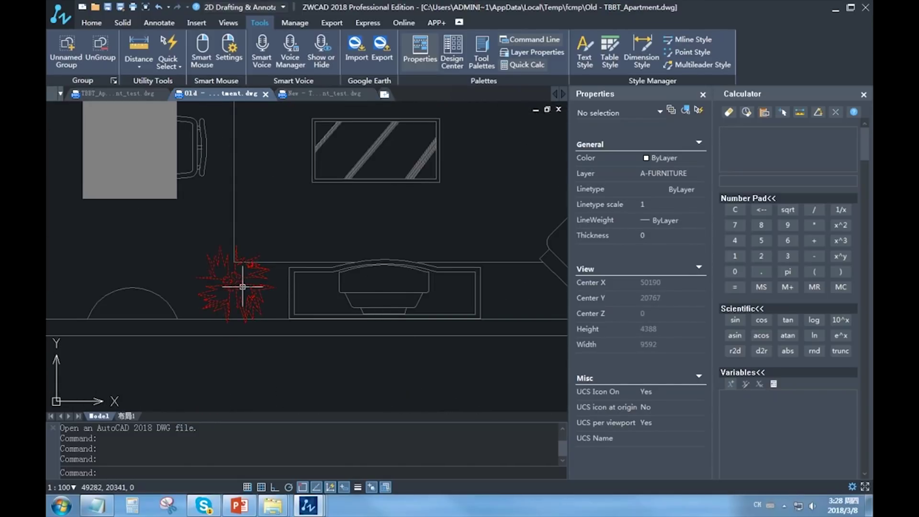
{"action": "left_click", "coordinate": [220, 277]}
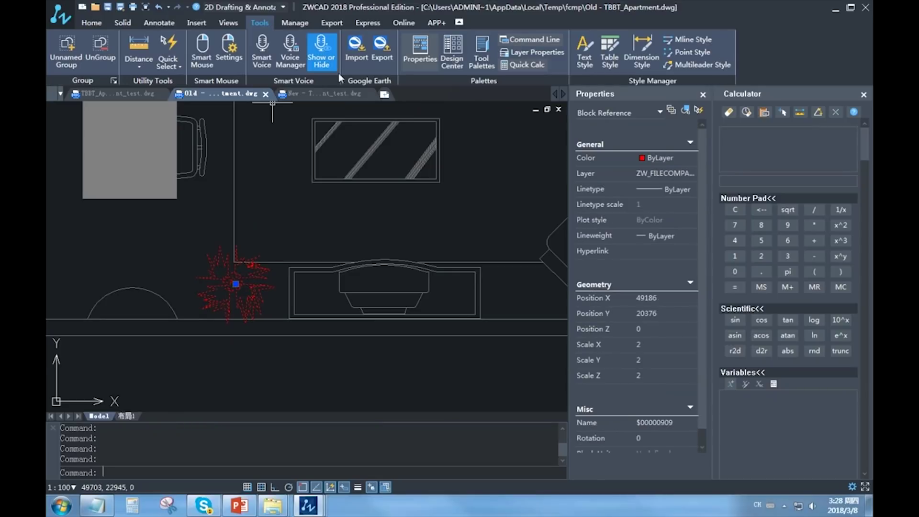
Compare the green plant and green circle near the staircase with the old drawing, and select the plant inside the circle.
{"action": "left_click", "coordinate": [329, 92]}
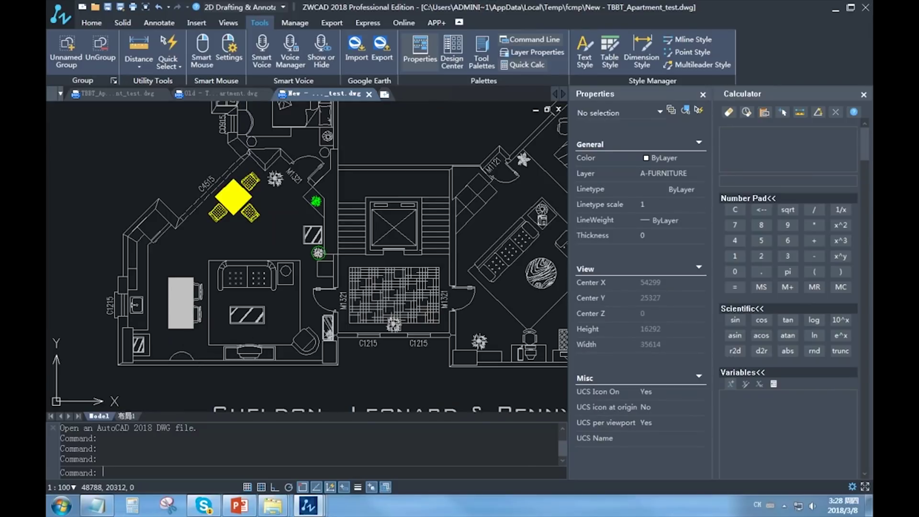
{"action": "scroll", "coordinate": [313, 201], "scroll_direction": "up", "scroll_amount": 5}
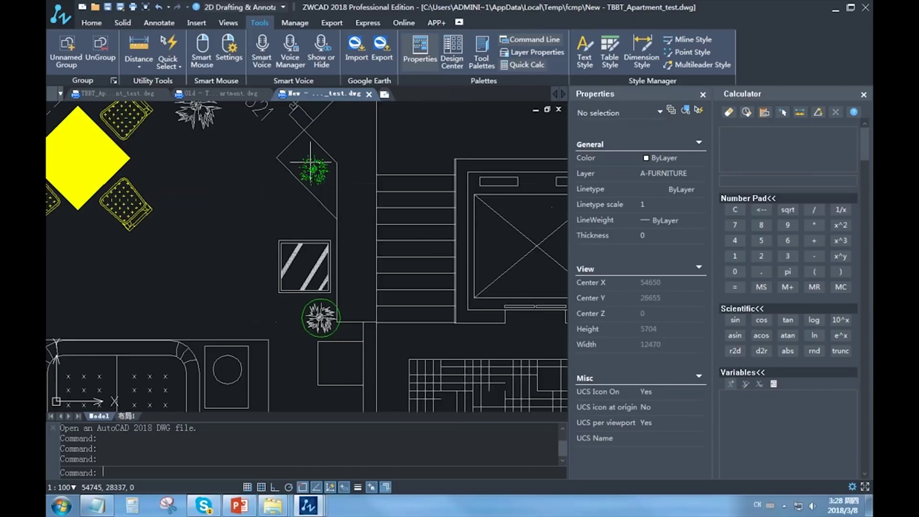
{"action": "left_click", "coordinate": [223, 91]}
{"action": "scroll", "coordinate": [211, 365], "scroll_direction": "down", "scroll_amount": 3}
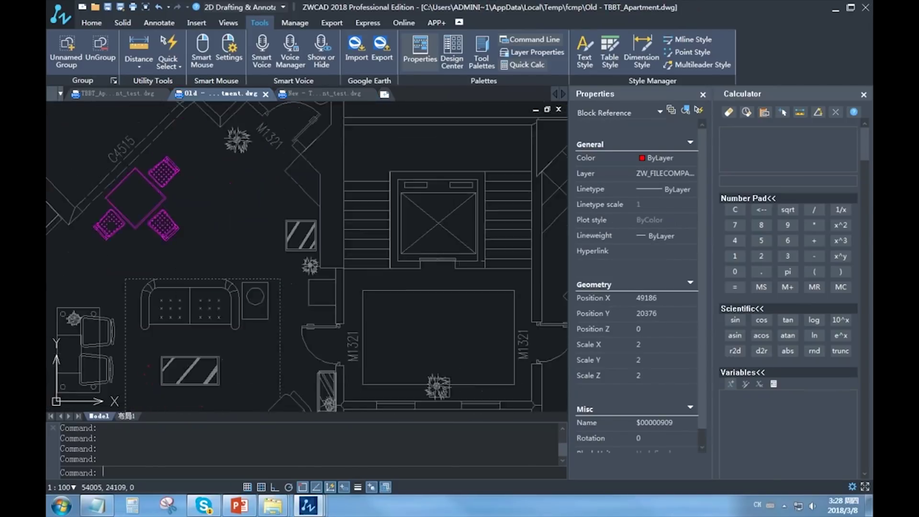
{"action": "left_click", "coordinate": [327, 94]}
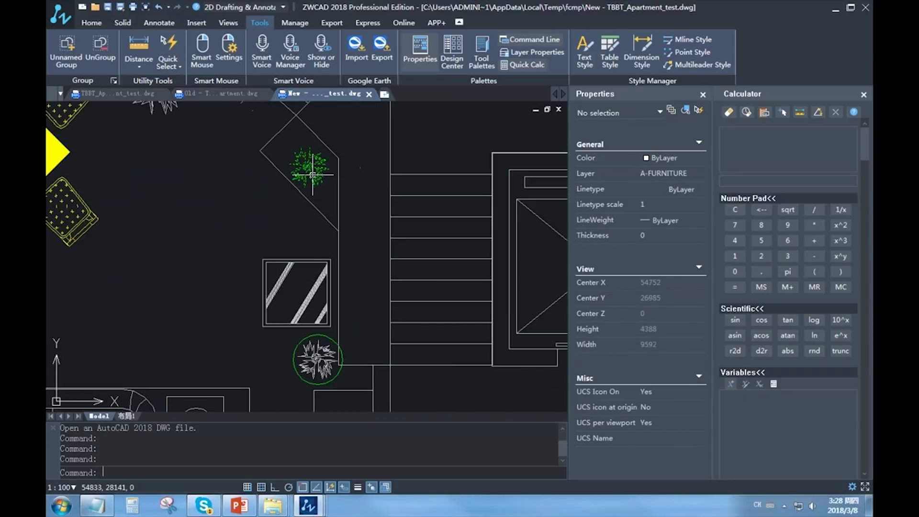
{"action": "left_click", "coordinate": [318, 358]}
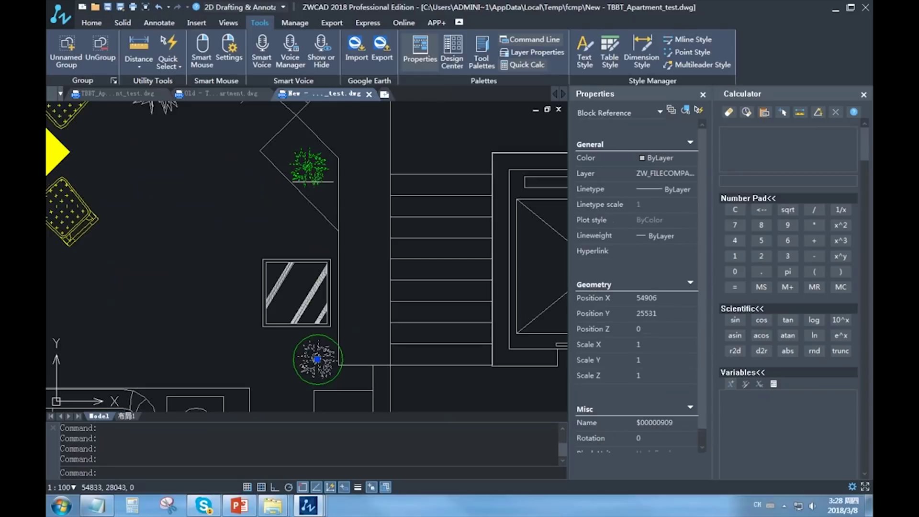
Inspect the green plant near the staircase and the green circle around the lower plant by selecting each, and review the whole new comparison drawing.
{"action": "key", "text": "Escape"}
{"action": "left_click", "coordinate": [311, 167]}
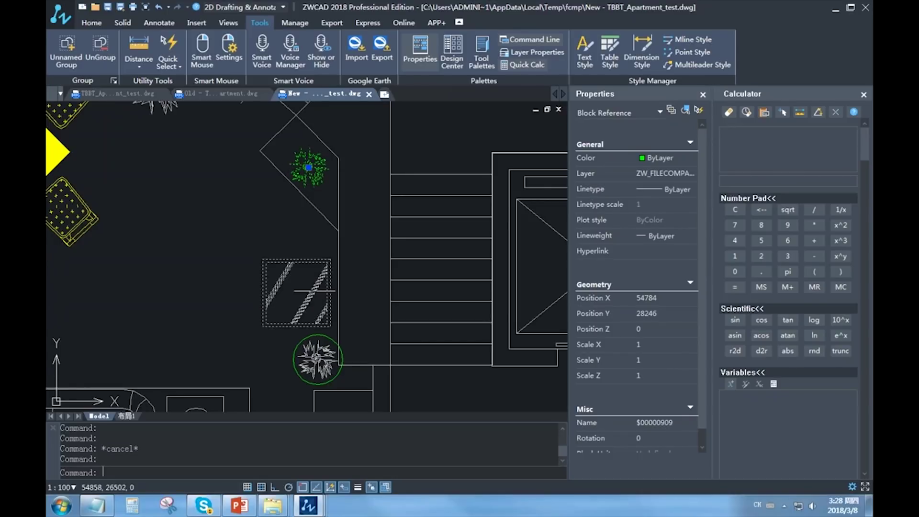
{"action": "key", "text": "Escape"}
{"action": "left_click", "coordinate": [305, 336]}
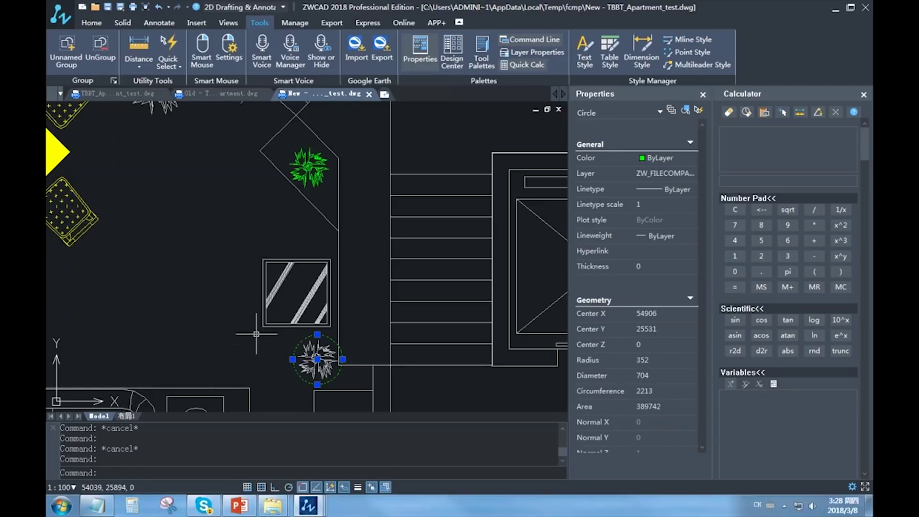
{"action": "key", "text": "Escape"}
{"action": "scroll", "coordinate": [311, 226], "scroll_direction": "down", "scroll_amount": 2}
{"action": "scroll", "coordinate": [288, 343], "scroll_direction": "down", "scroll_amount": 4}
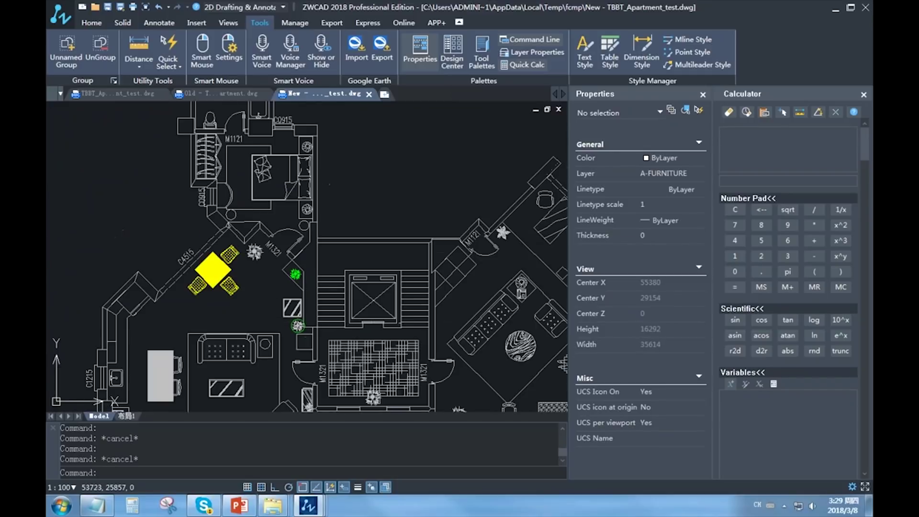
{"action": "scroll", "coordinate": [405, 108], "scroll_direction": "down", "scroll_amount": 3}
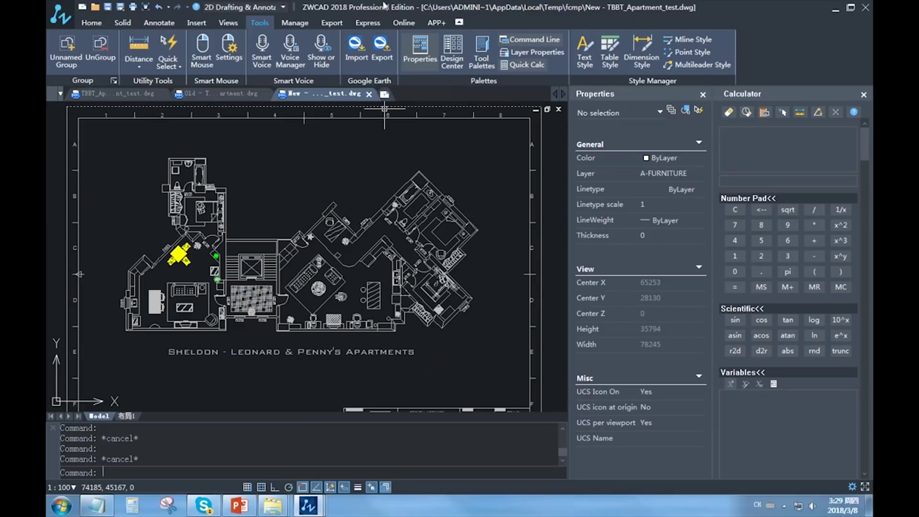
Close the New - TBBT_Apartment_test.dwg and Old - TBBT_Apartment.dwg comparison drawings without saving changes.
{"action": "left_click", "coordinate": [369, 94]}
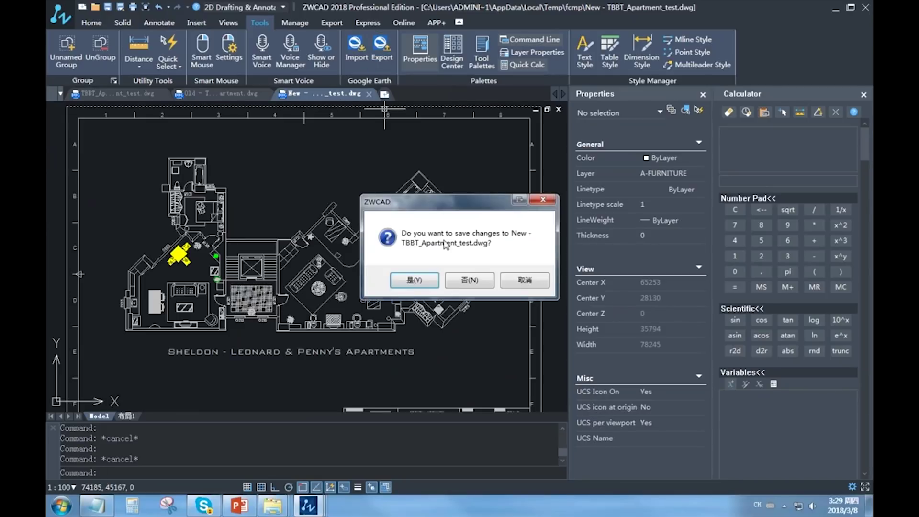
{"action": "left_click", "coordinate": [468, 283]}
{"action": "left_click", "coordinate": [265, 94]}
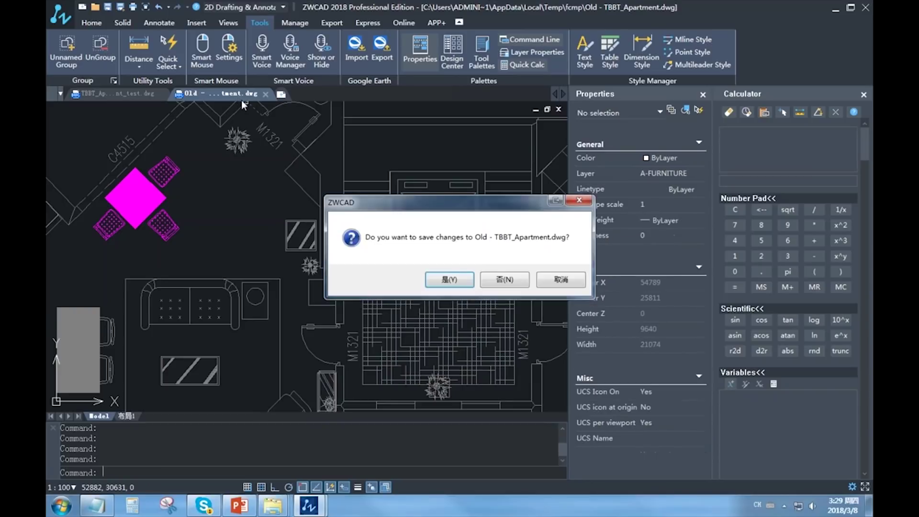
{"action": "left_click", "coordinate": [503, 280]}
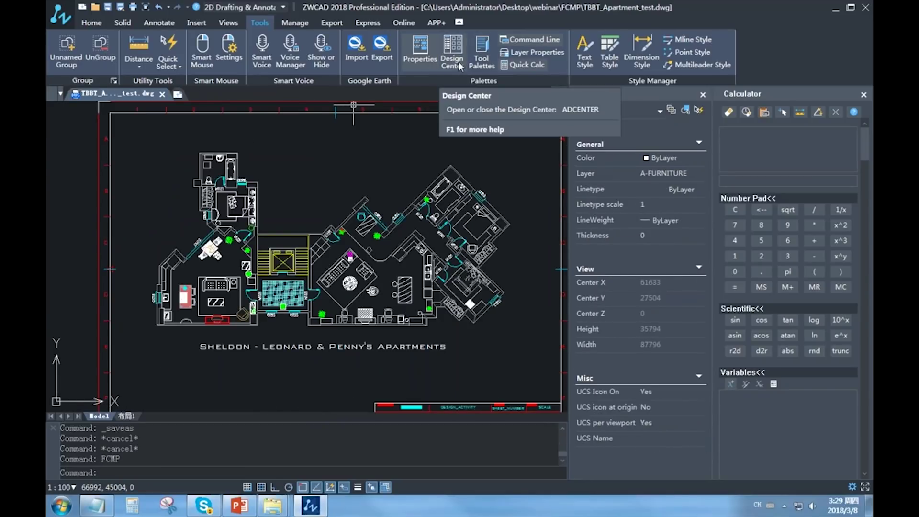
Open the Design Center to view the drawings in the X_REF folder, and close it again.
{"action": "left_click", "coordinate": [91, 28]}
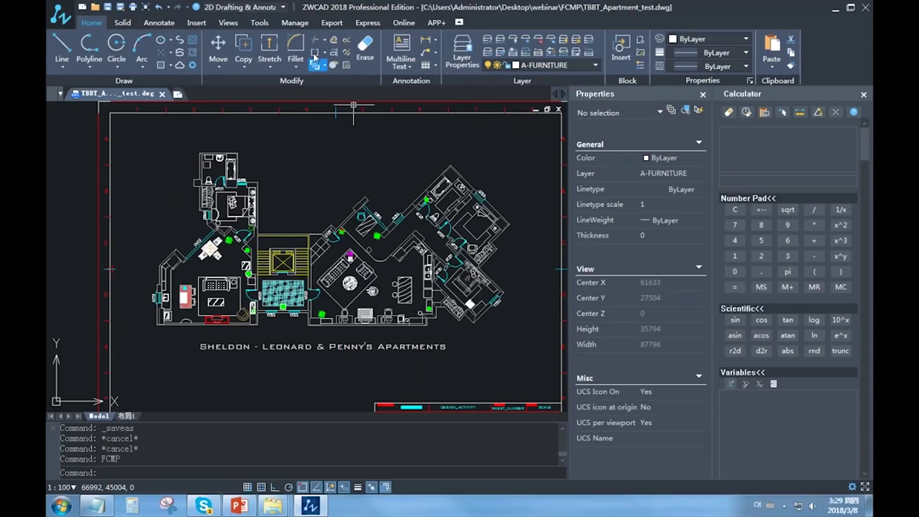
{"action": "left_click", "coordinate": [367, 25]}
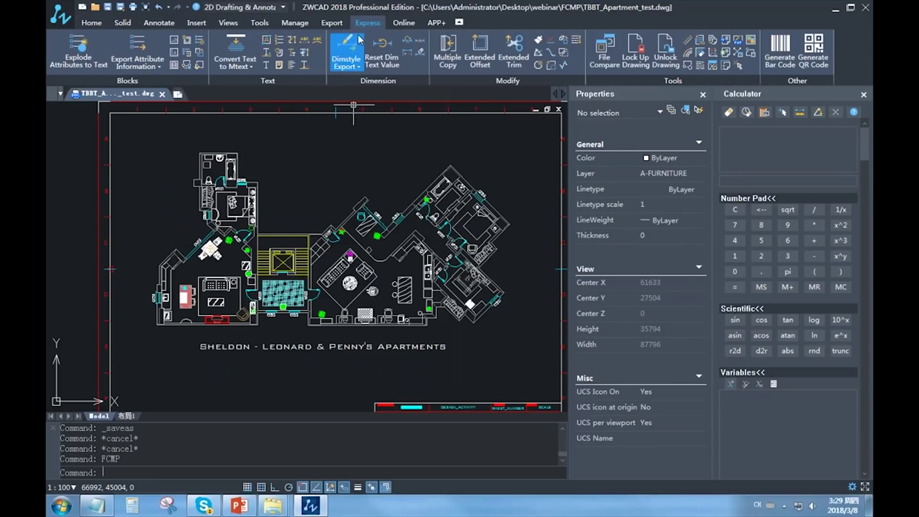
{"action": "left_click", "coordinate": [329, 26]}
{"action": "left_click", "coordinate": [286, 25]}
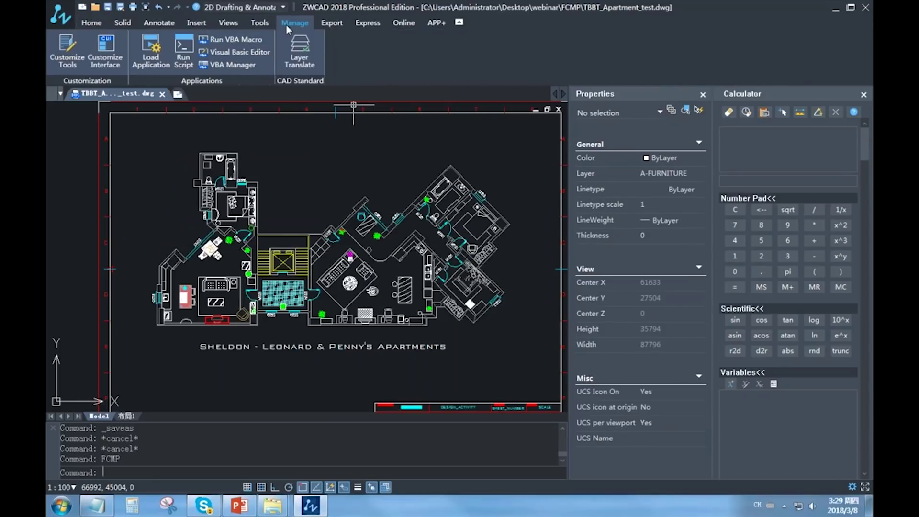
{"action": "left_click", "coordinate": [260, 23]}
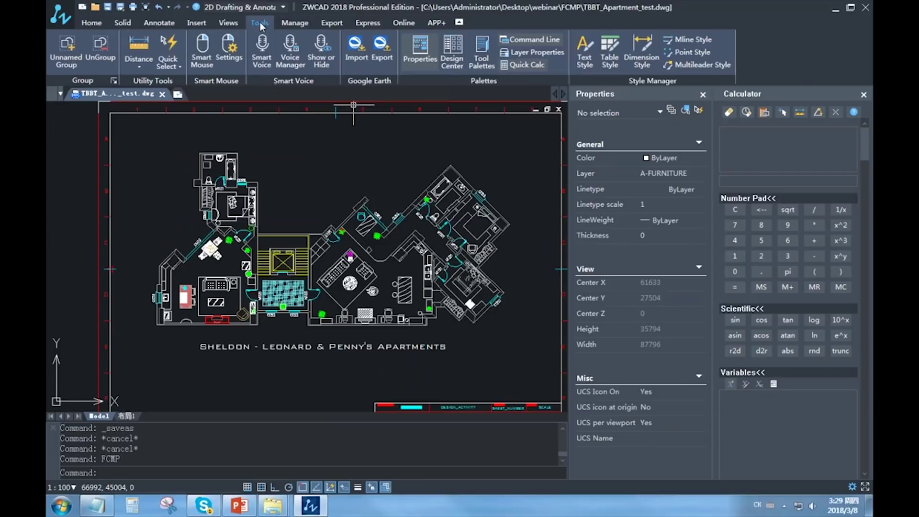
{"action": "left_click", "coordinate": [446, 67]}
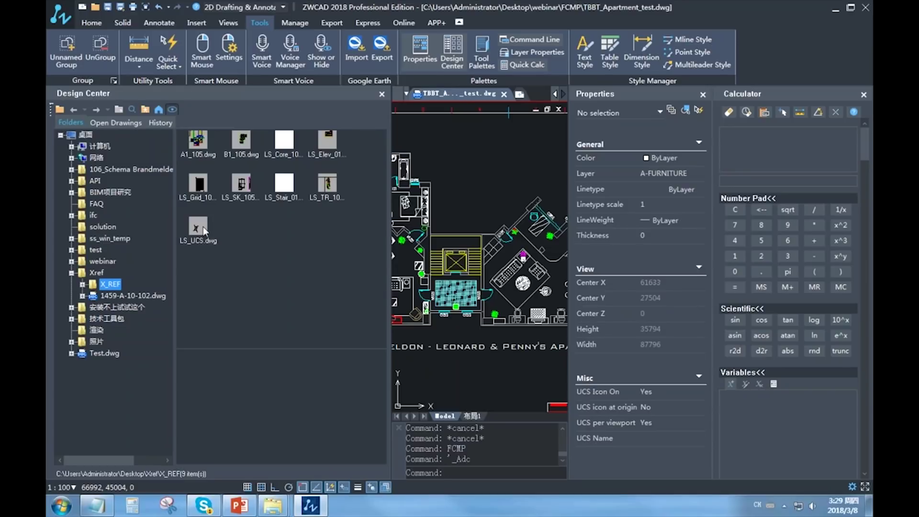
{"action": "left_click", "coordinate": [382, 95]}
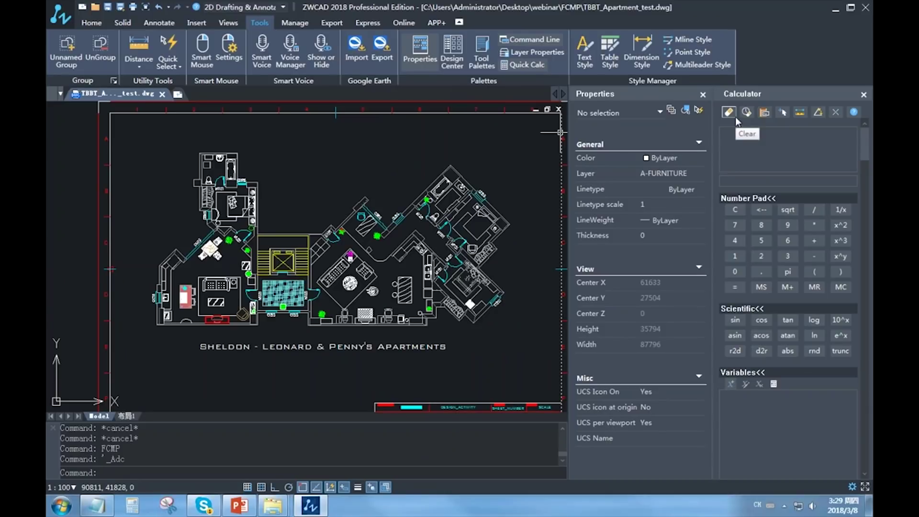
{"action": "mouse_move", "coordinate": [495, 260]}
{"action": "middle_mouse_down"}
{"action": "mouse_move", "coordinate": [447, 245]}
{"action": "mouse_move", "coordinate": [483, 252]}
{"action": "mouse_move", "coordinate": [469, 245]}
{"action": "middle_mouse_up"}
{"action": "scroll", "coordinate": [480, 250], "scroll_direction": "down", "scroll_amount": 1}
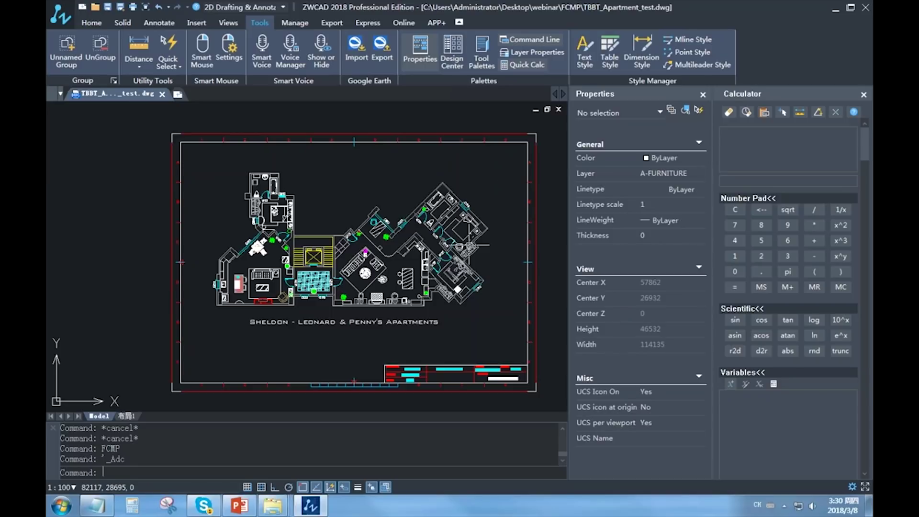
{"action": "left_click", "coordinate": [91, 22]}
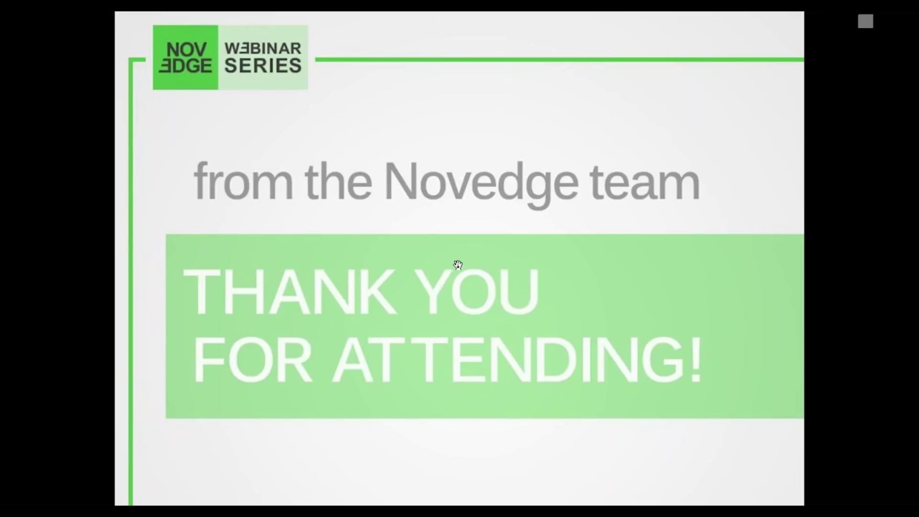
{"action": "key", "text": "Right"}
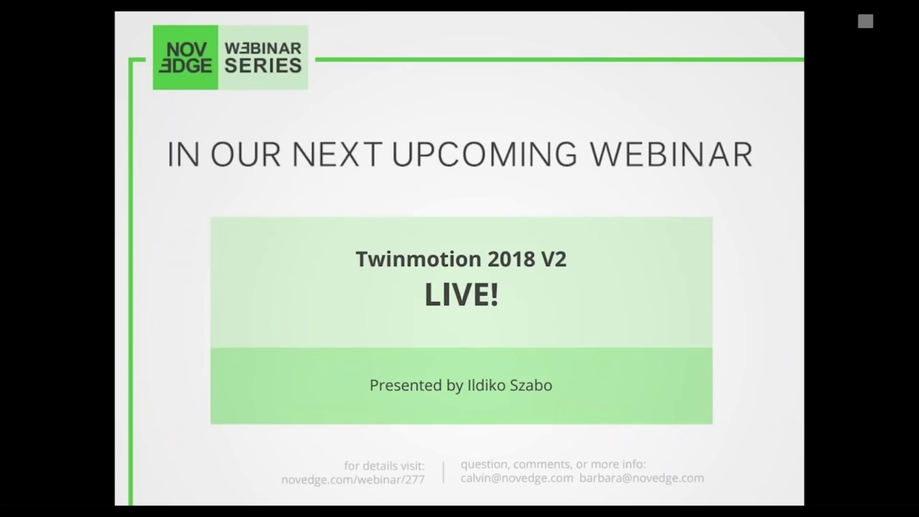
{"action": "key", "text": "Right"}
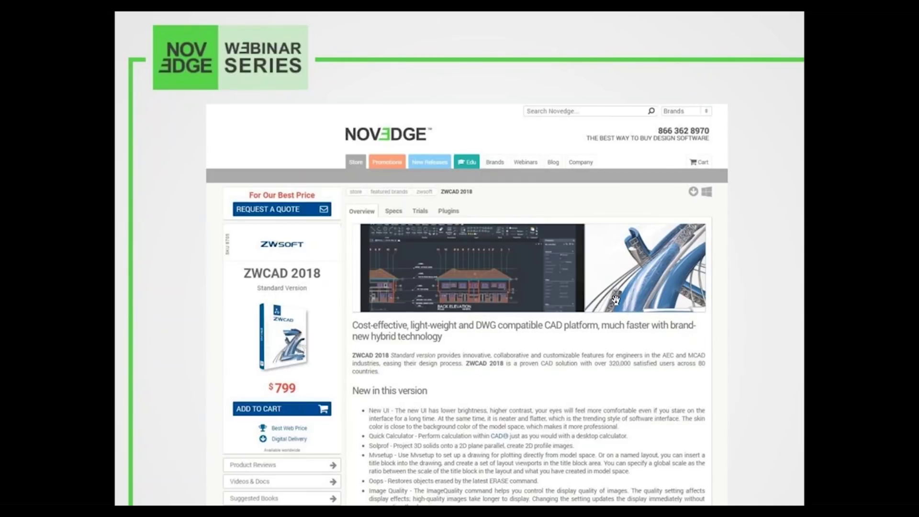
{"action": "left_click", "coordinate": [870, 489]}
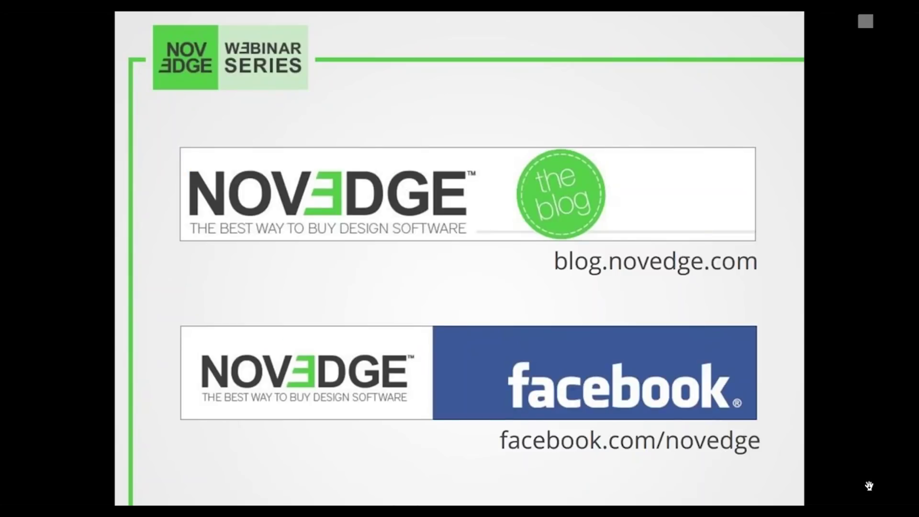
{"action": "key", "text": "Escape"}
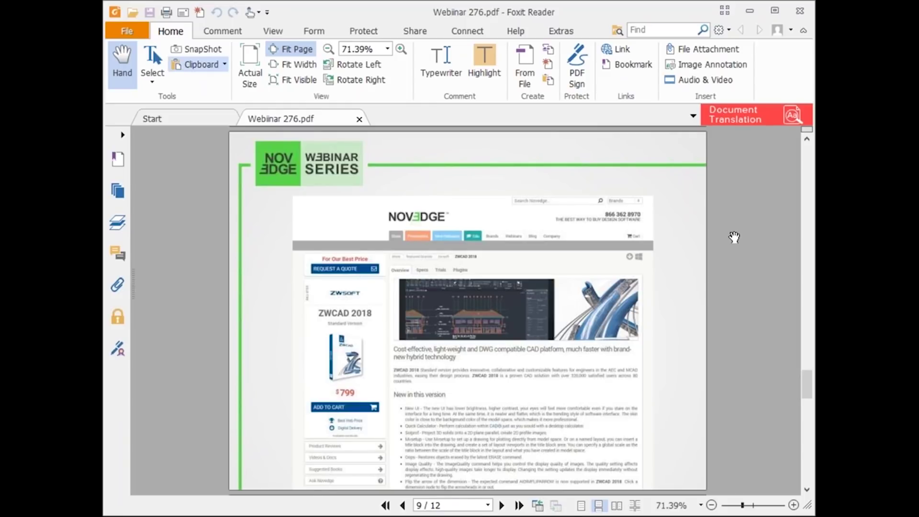
{"action": "key", "text": "F11"}
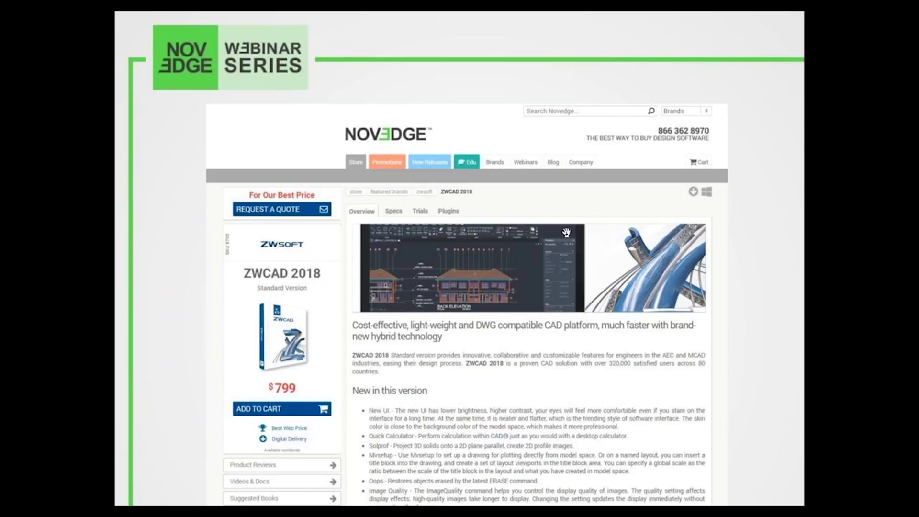
{"action": "left_click", "coordinate": [559, 255]}
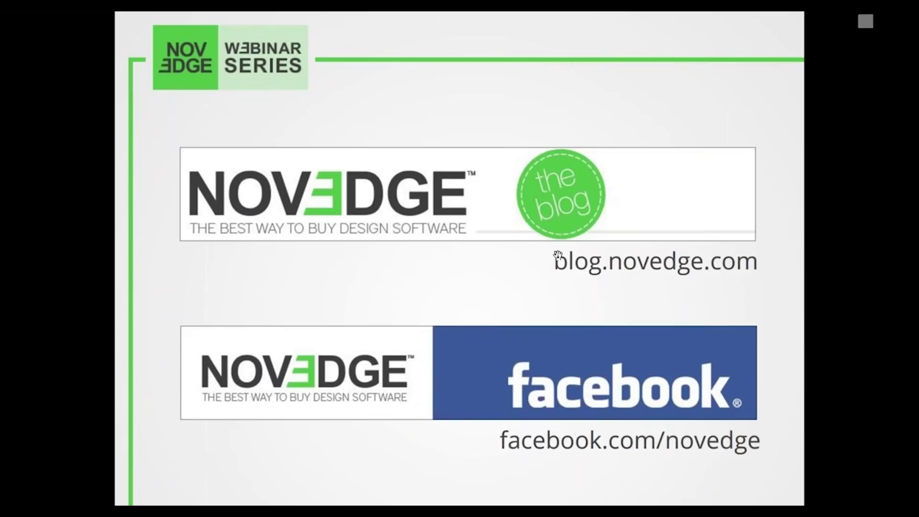
{"action": "left_click", "coordinate": [566, 238]}
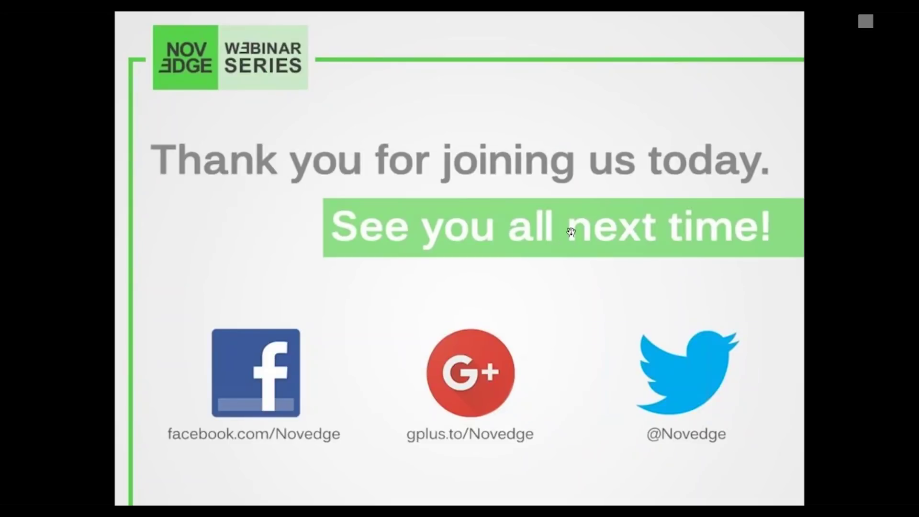